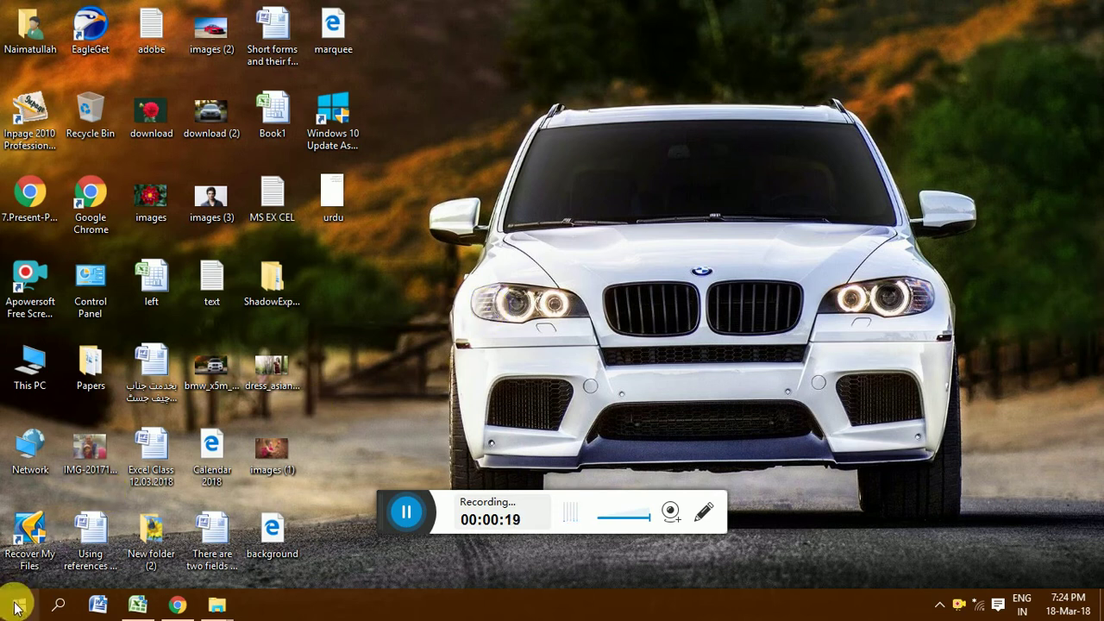
Step: Launch Excel by entering 'excel' in the Windows Run box
key("super+r")
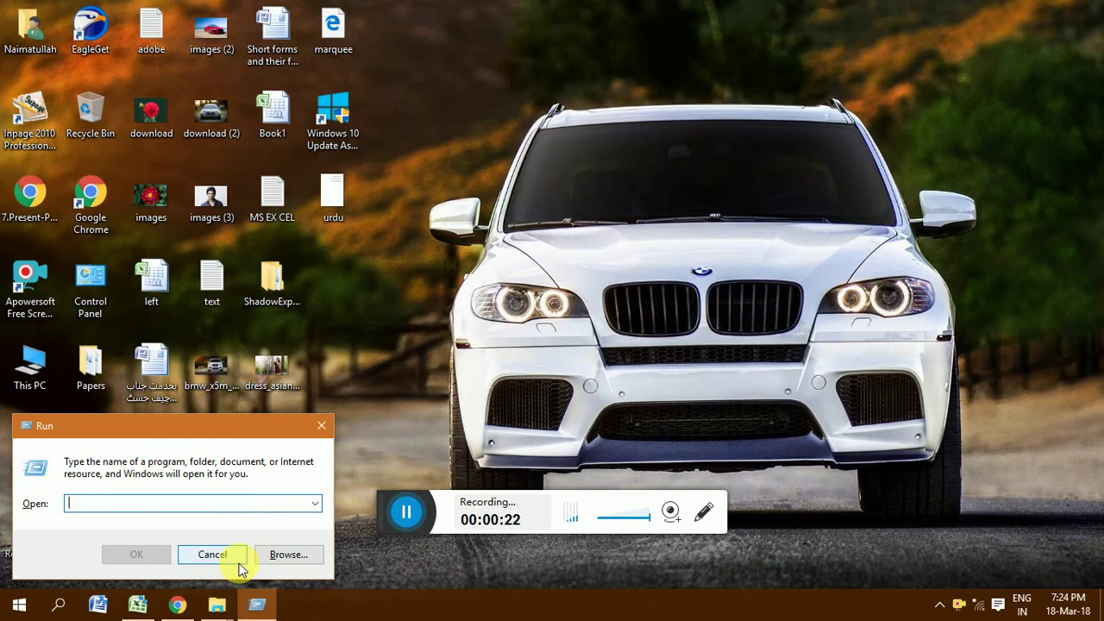
type("excel")
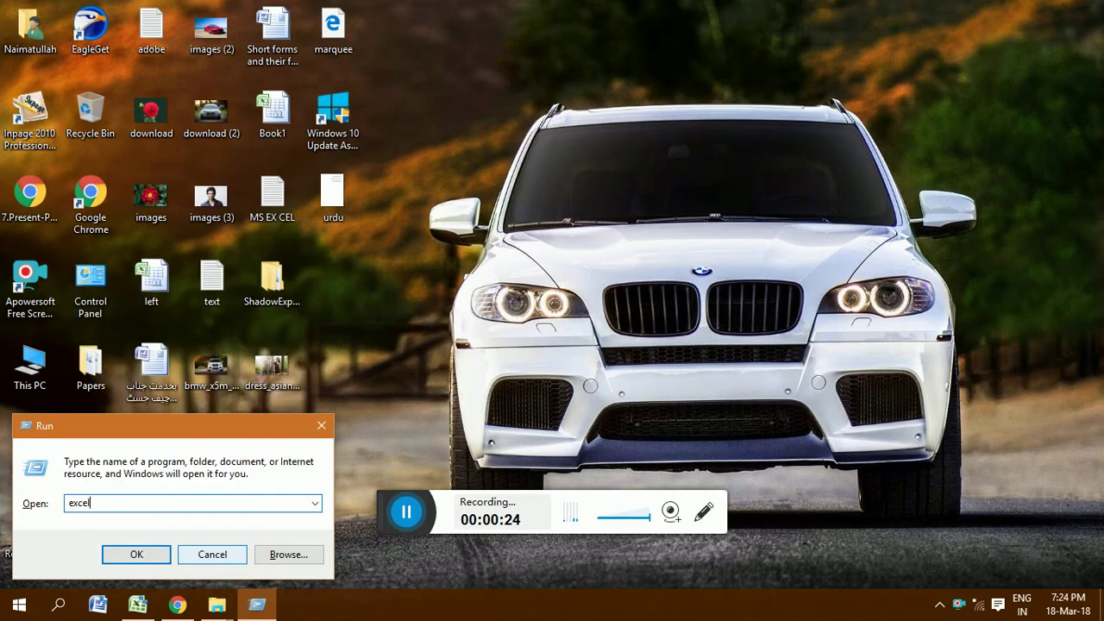
key("Return")
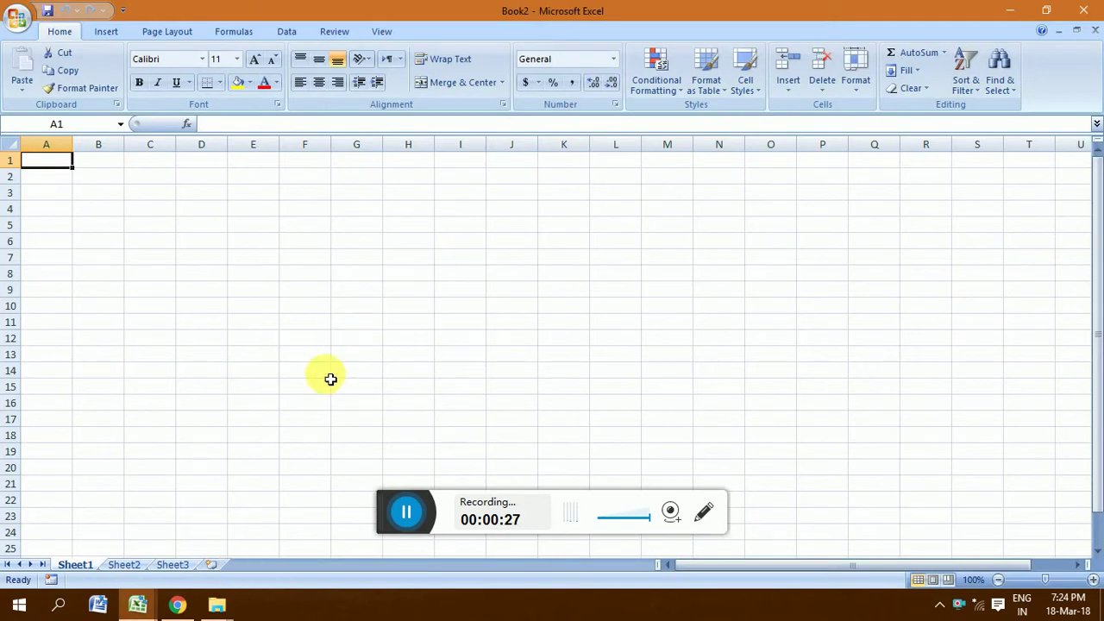
Step: Open the New Workbook dialog from the Office button menu
left_click(200, 222)
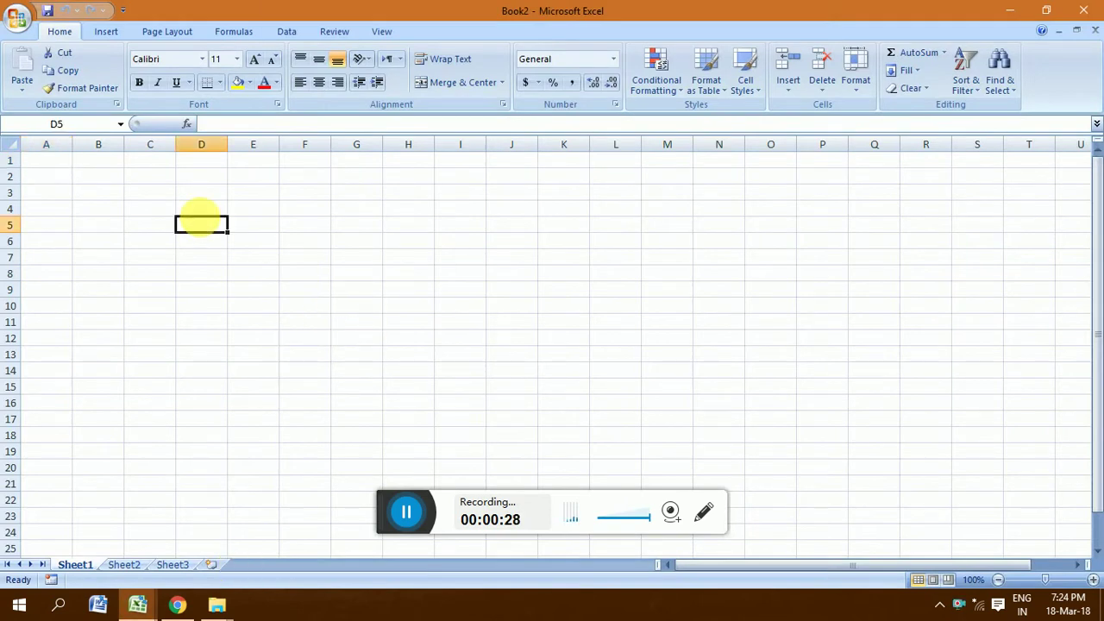
left_click(98, 177)
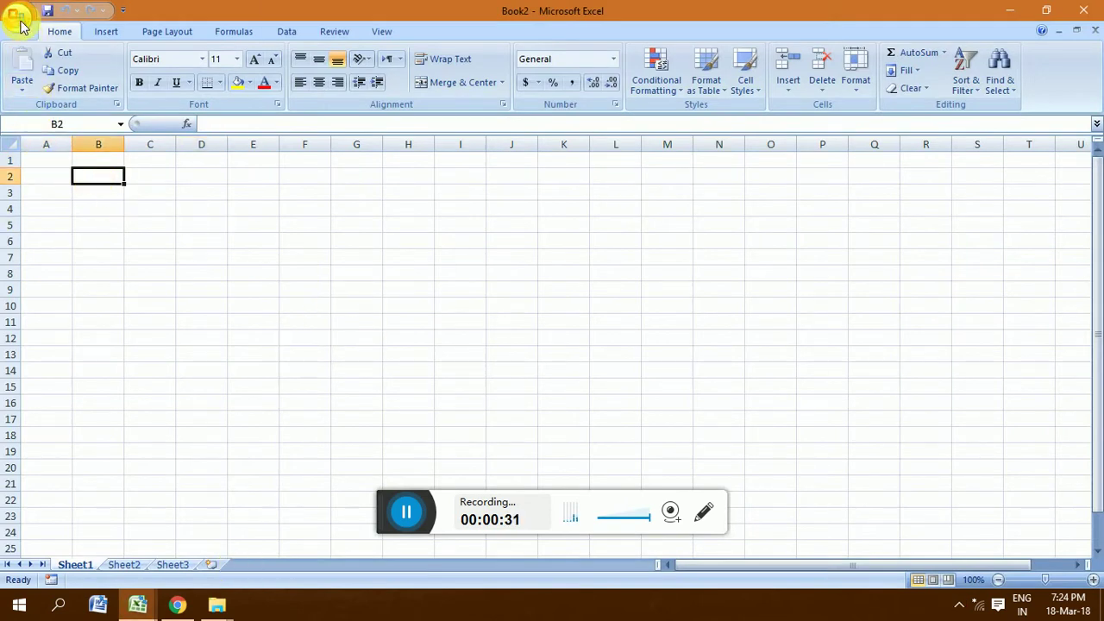
left_click(21, 17)
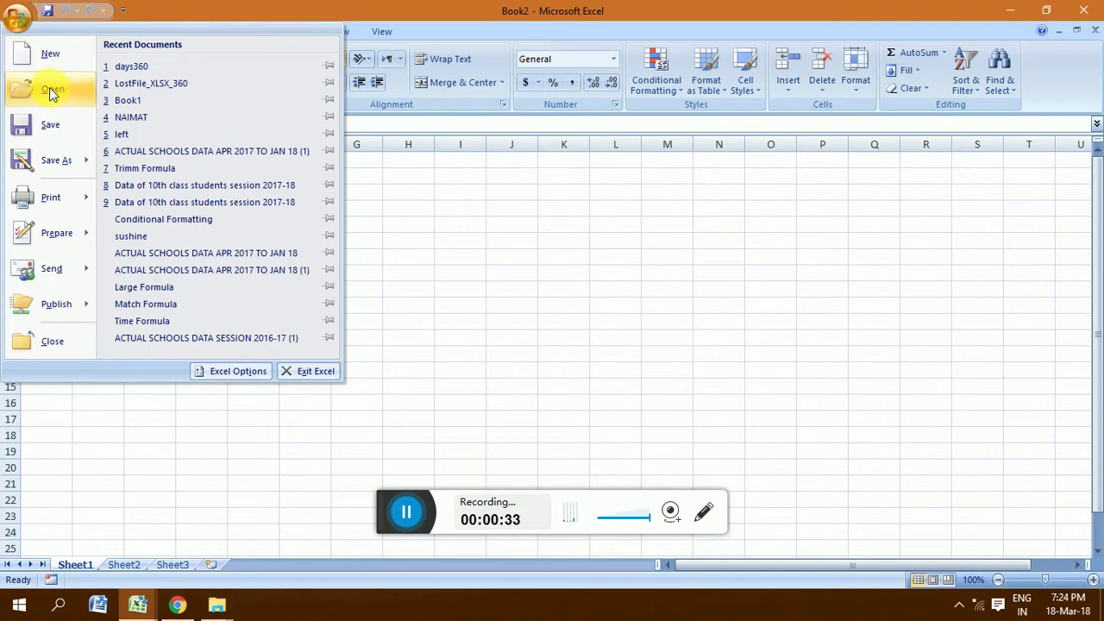
left_click(51, 57)
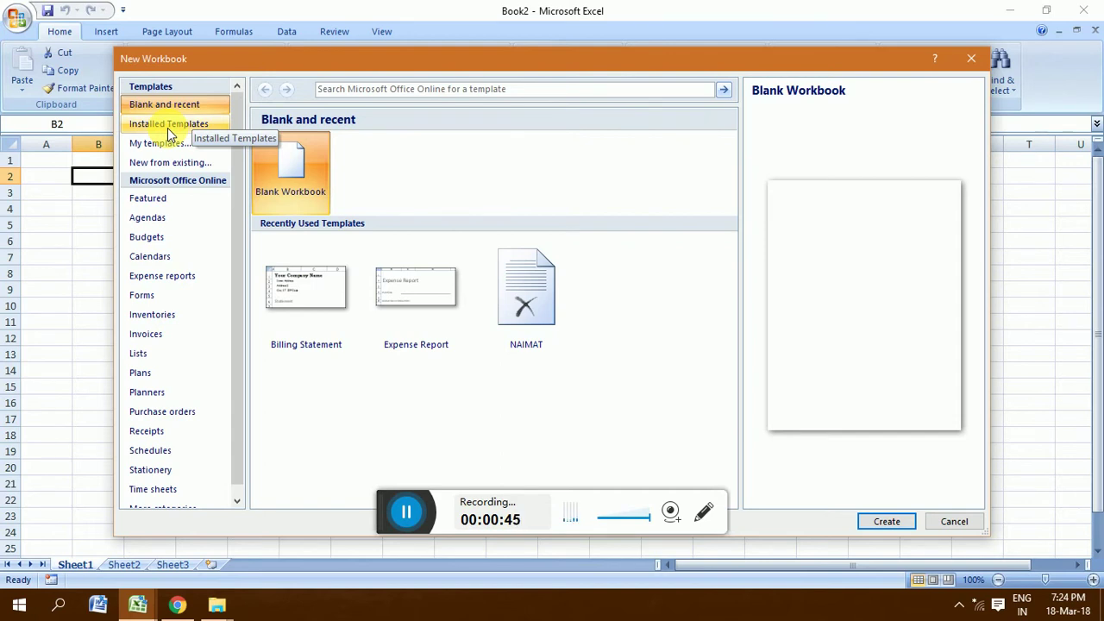
Step: Create a new workbook from the installed Billing Statement template
left_click(170, 129)
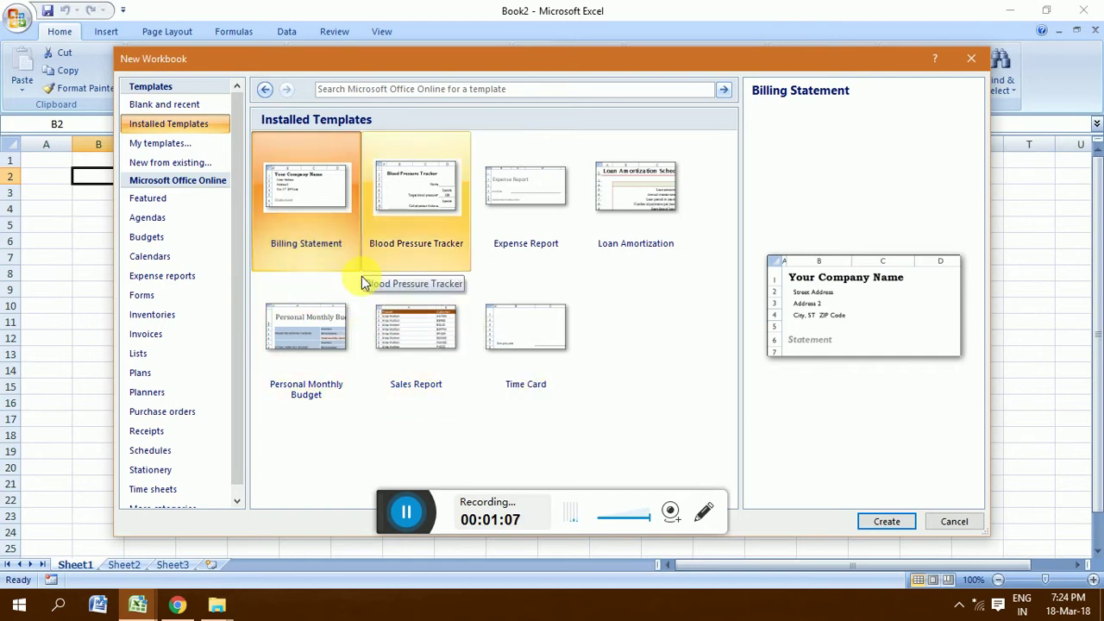
left_click(299, 203)
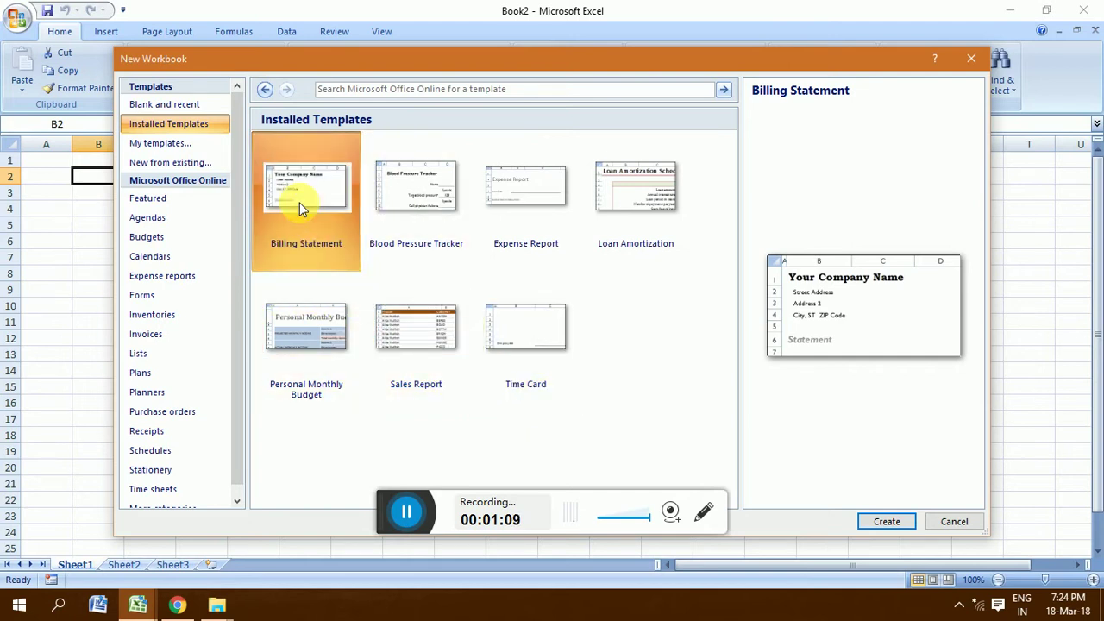
left_click(881, 523)
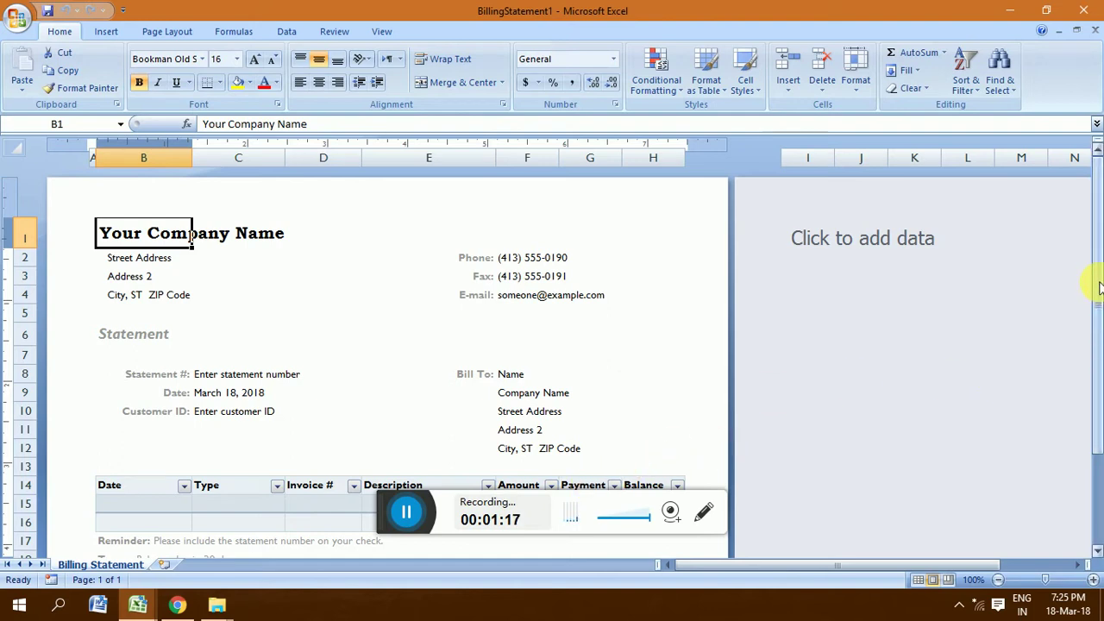
Step: Type 'SUN SHINE COMPUTER CENTRE MEHRABPUR' as the company heading in B1
left_click_drag(1099, 287, 1099, 289)
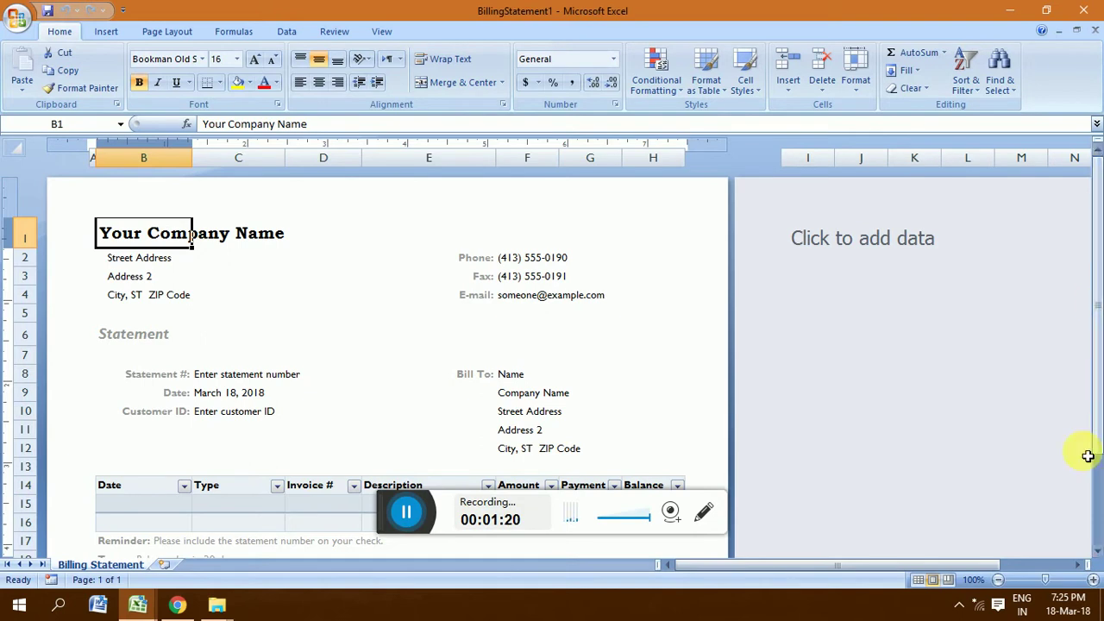
scroll(1095, 552, "down", 1)
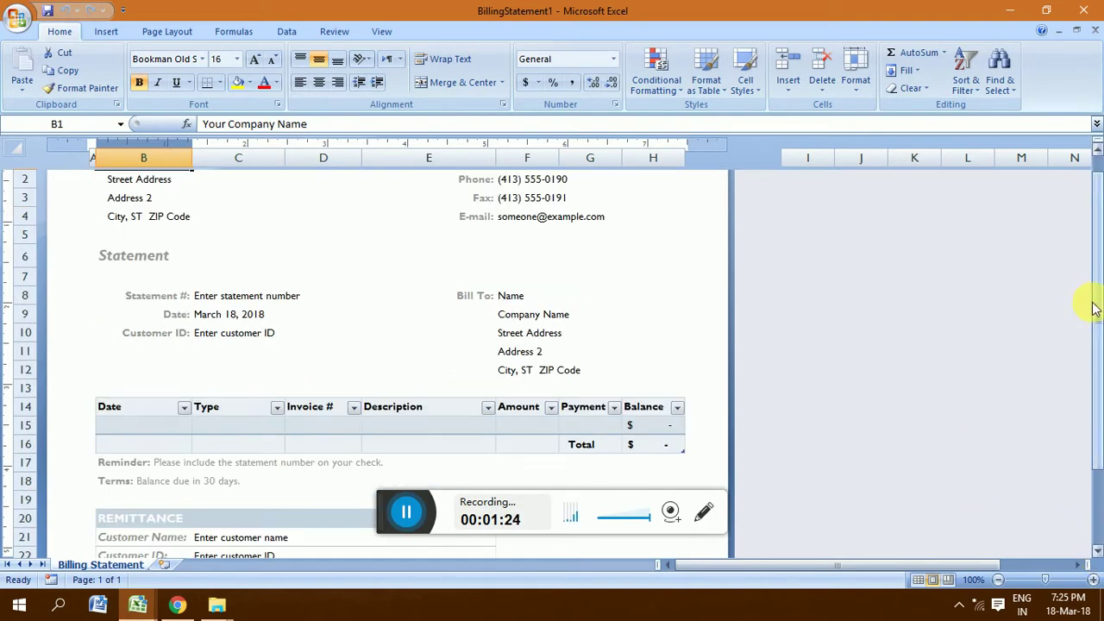
left_click_drag(1095, 309, 1088, 242)
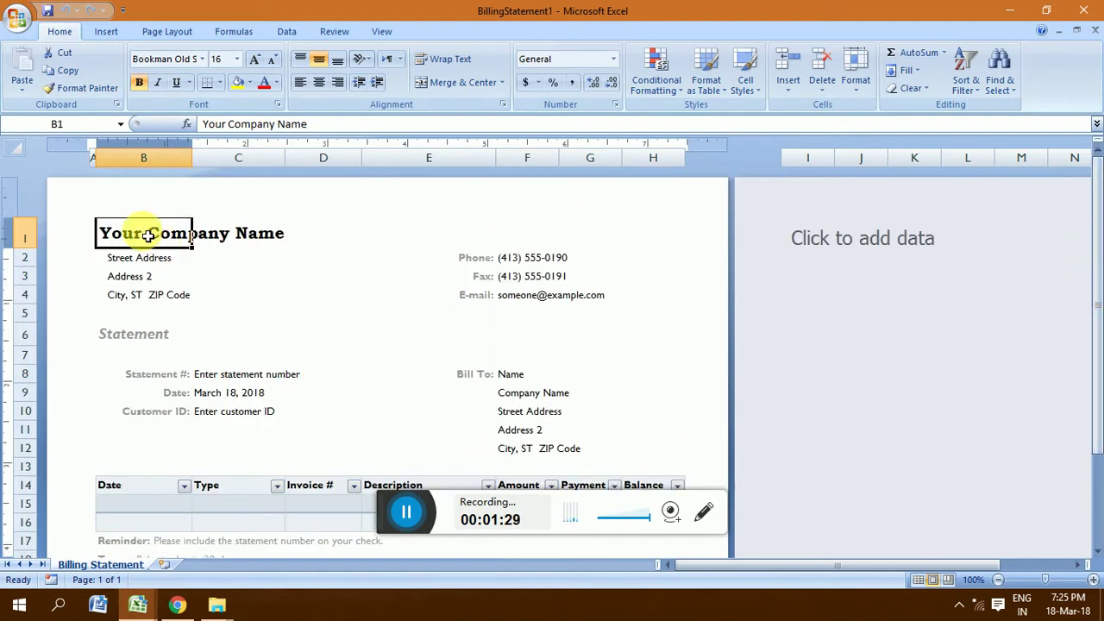
type("su")
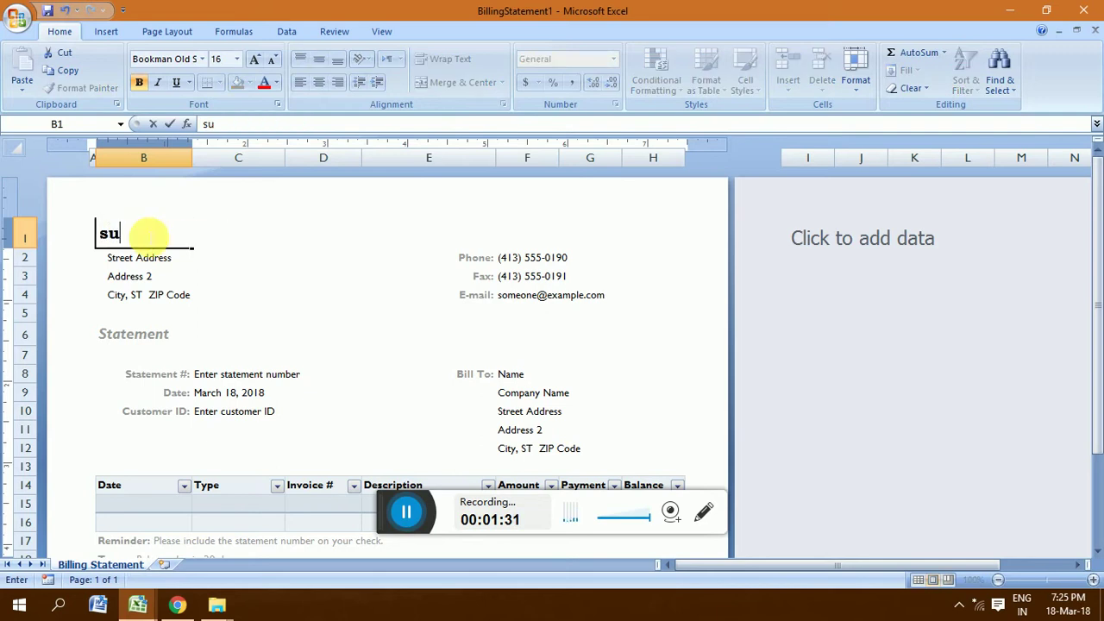
key("BackSpace")
key("BackSpace")
type("SUN SHINE")
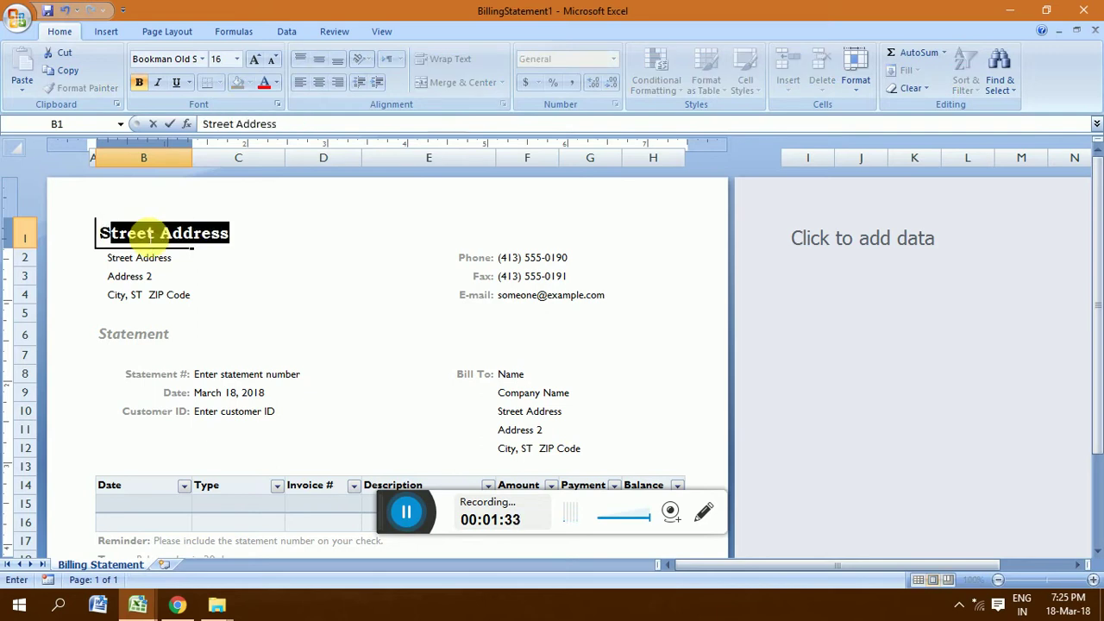
type(" COM")
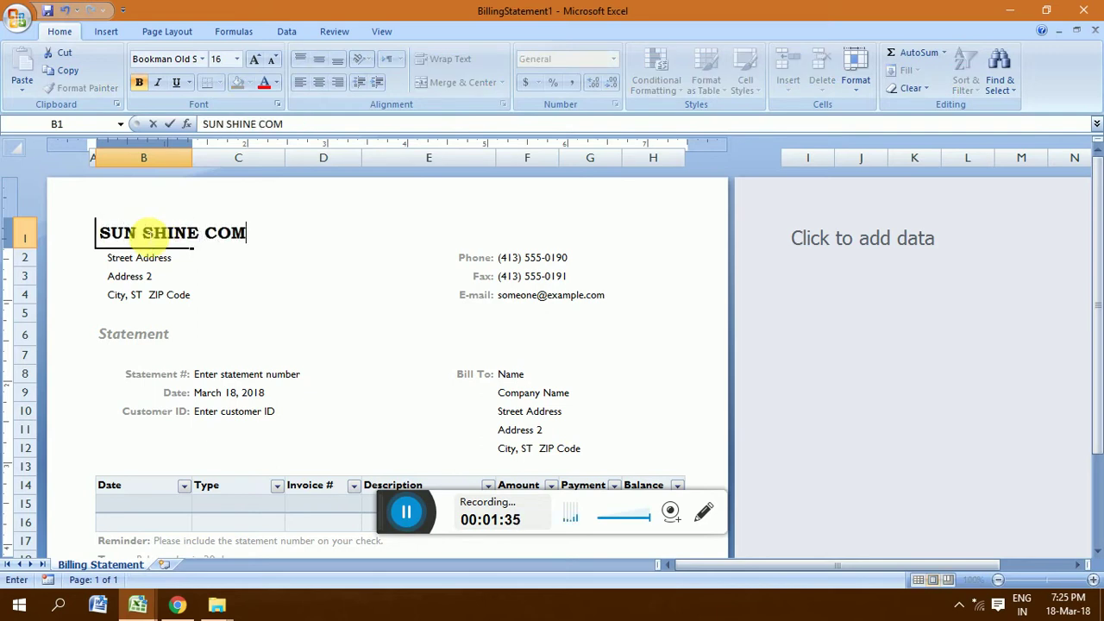
type("PUTER CENTER")
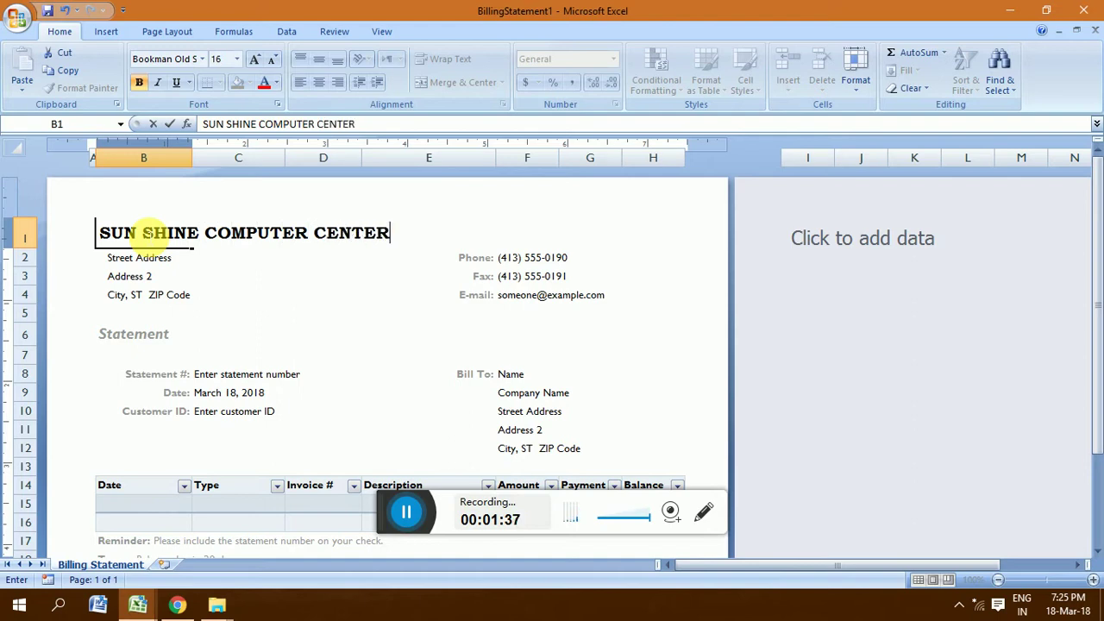
key("BackSpace")
key("BackSpace")
type("RE MEHR")
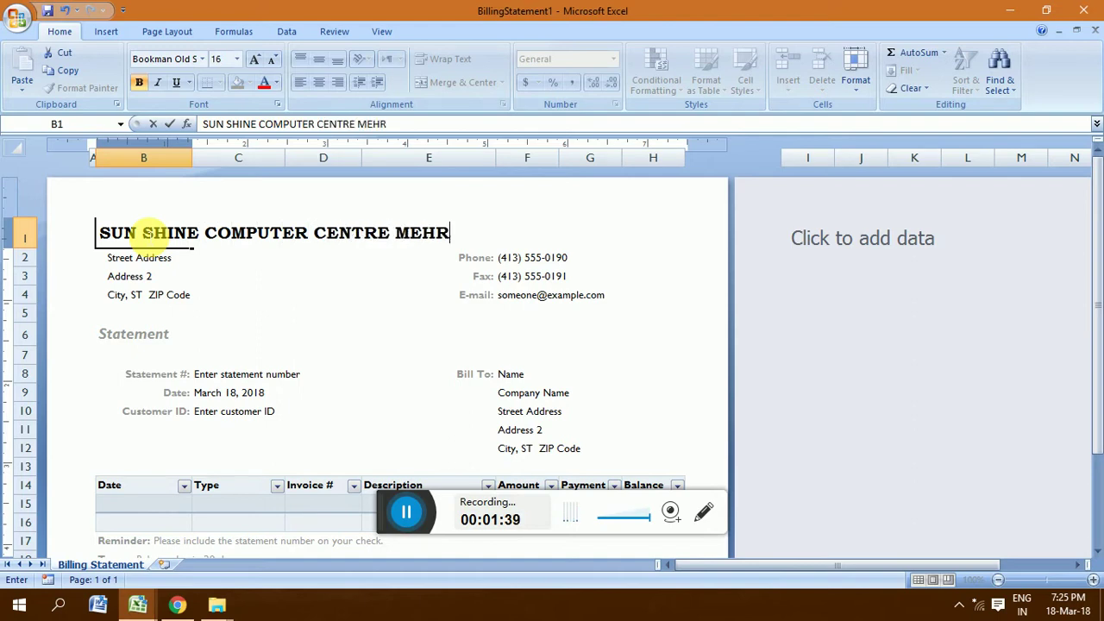
type("ABPUR")
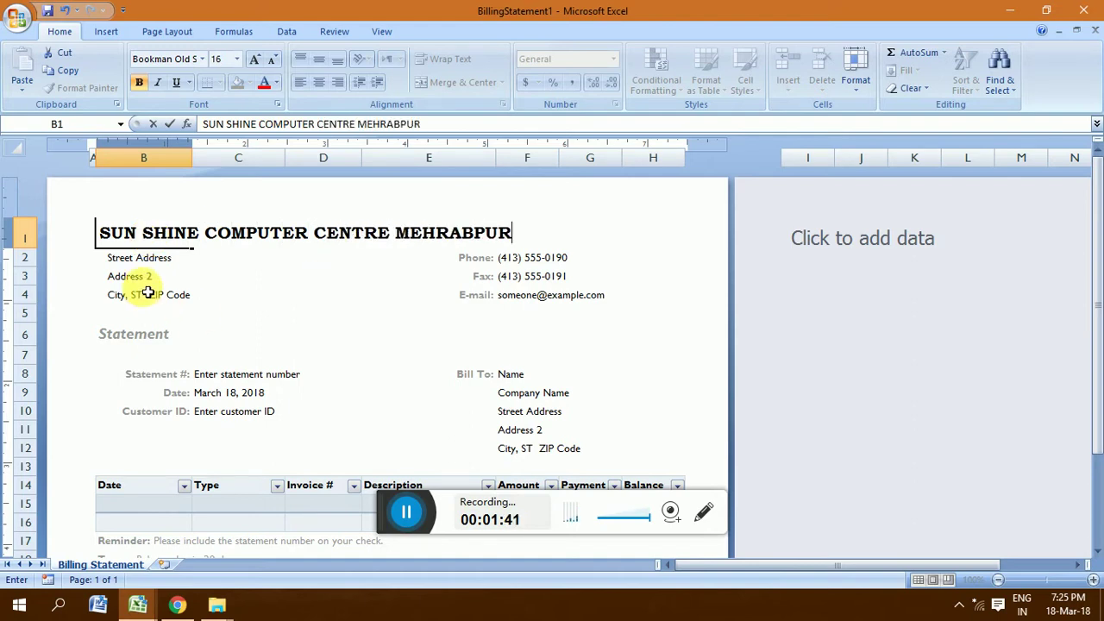
left_click(143, 259)
Step: Replace the sample header e-mail in F4 with the company's e-mail address
left_click(149, 281)
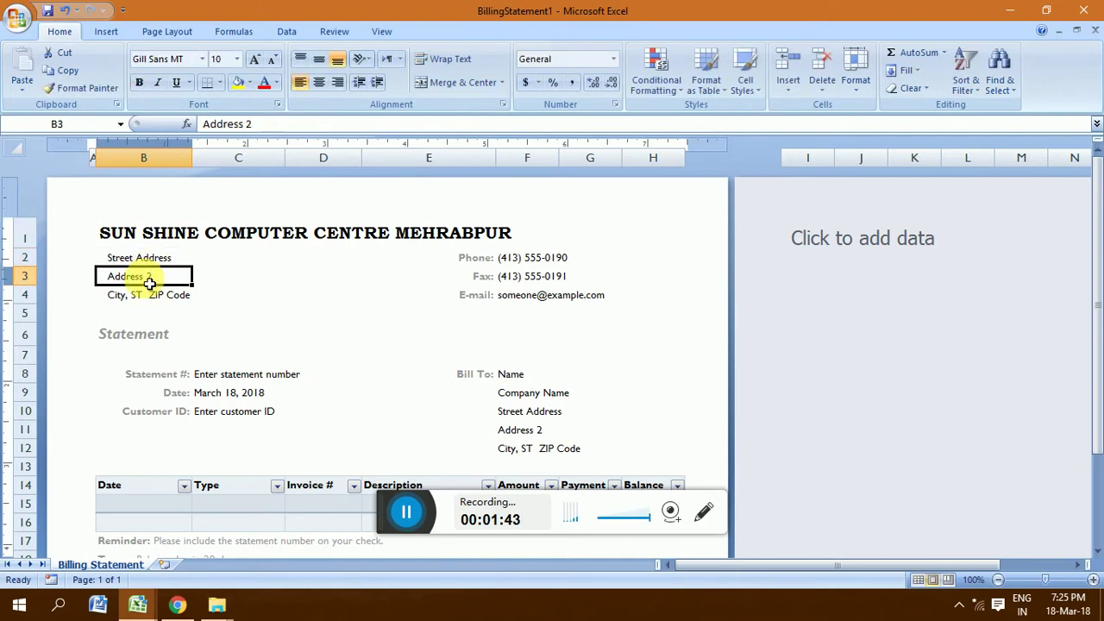
left_click(142, 293)
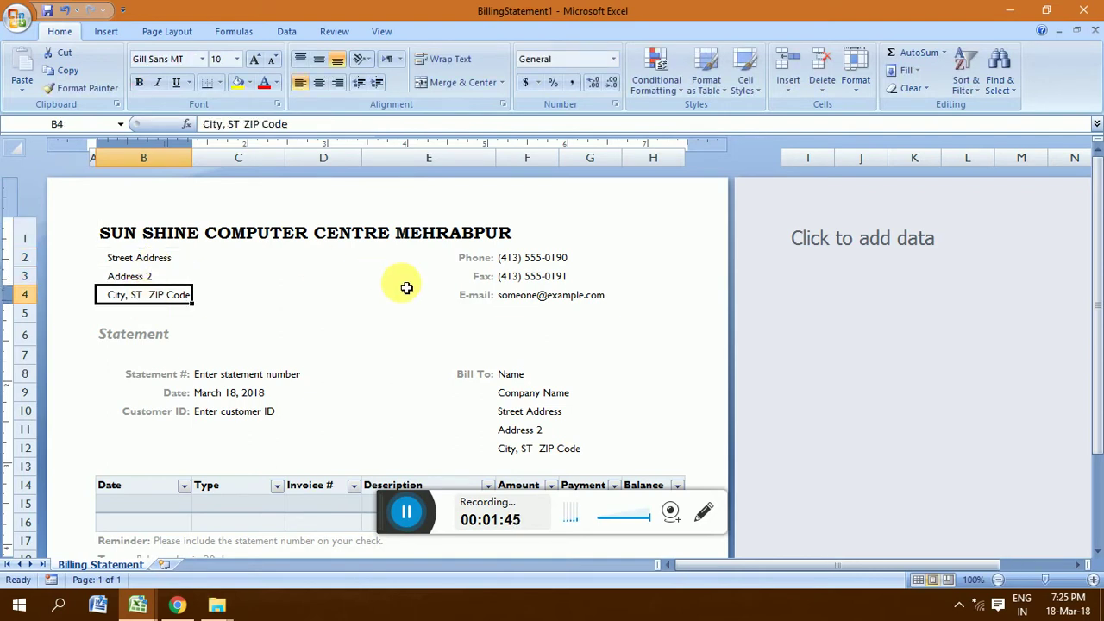
left_click(508, 257)
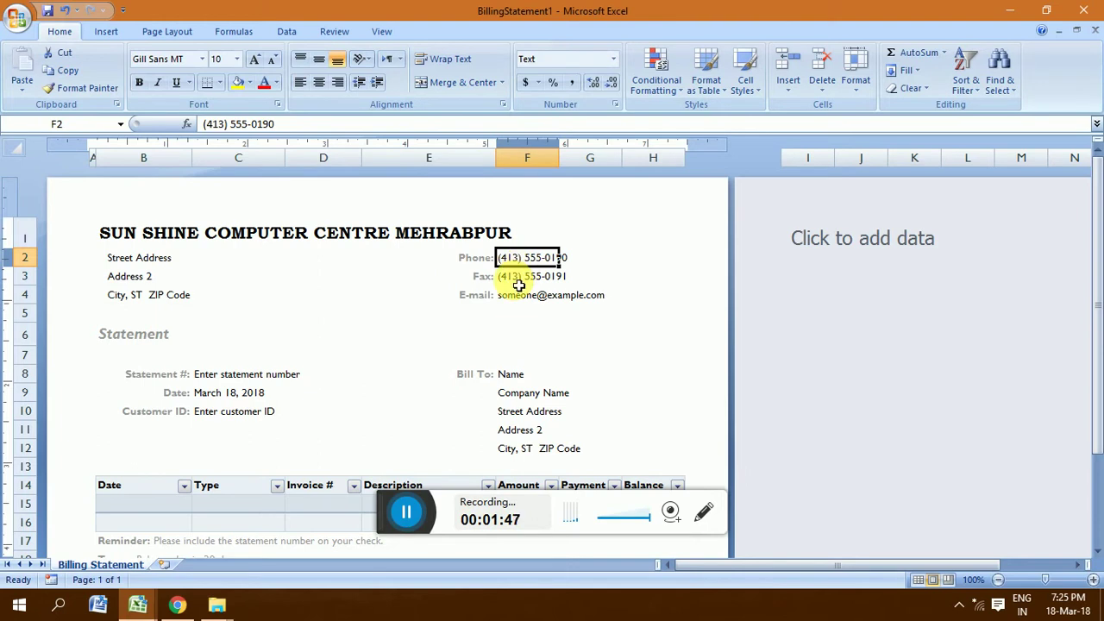
left_click(519, 281)
left_click(519, 298)
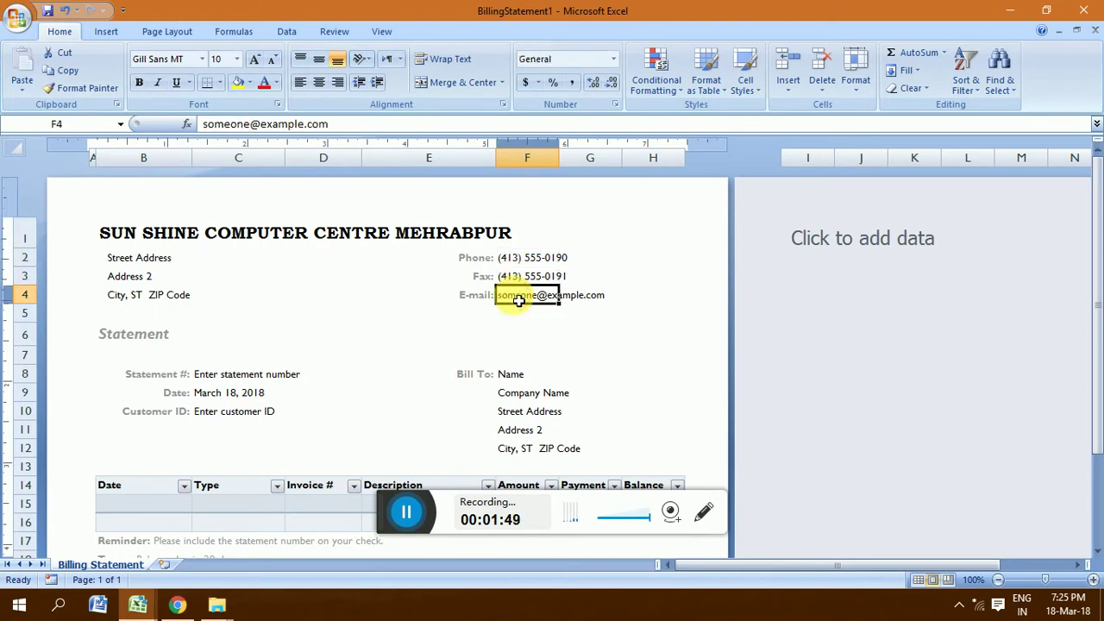
key("BackSpace")
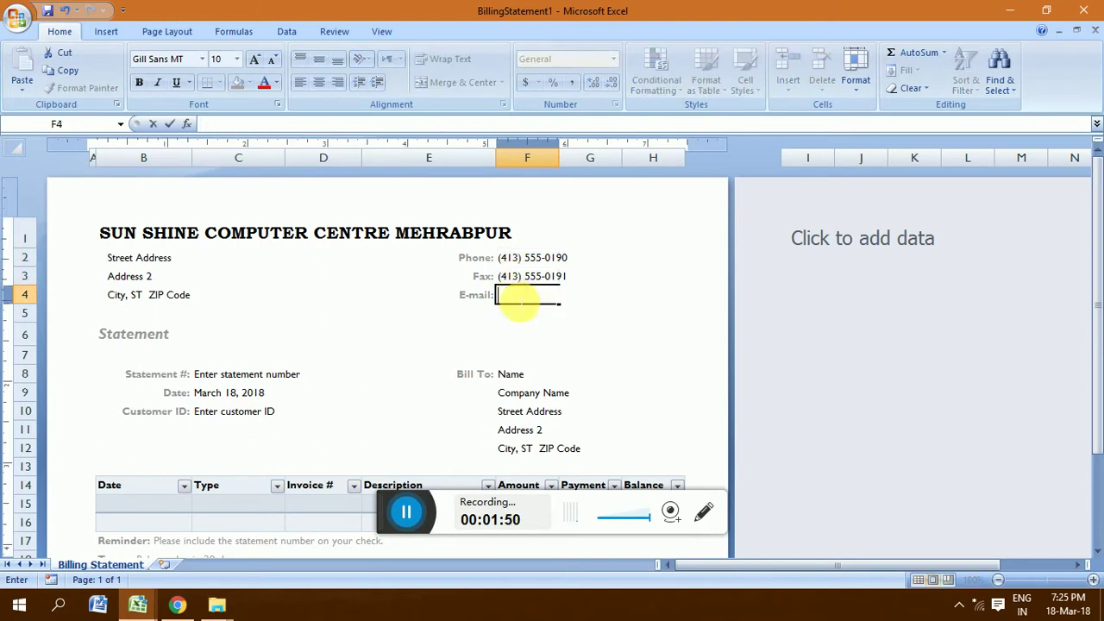
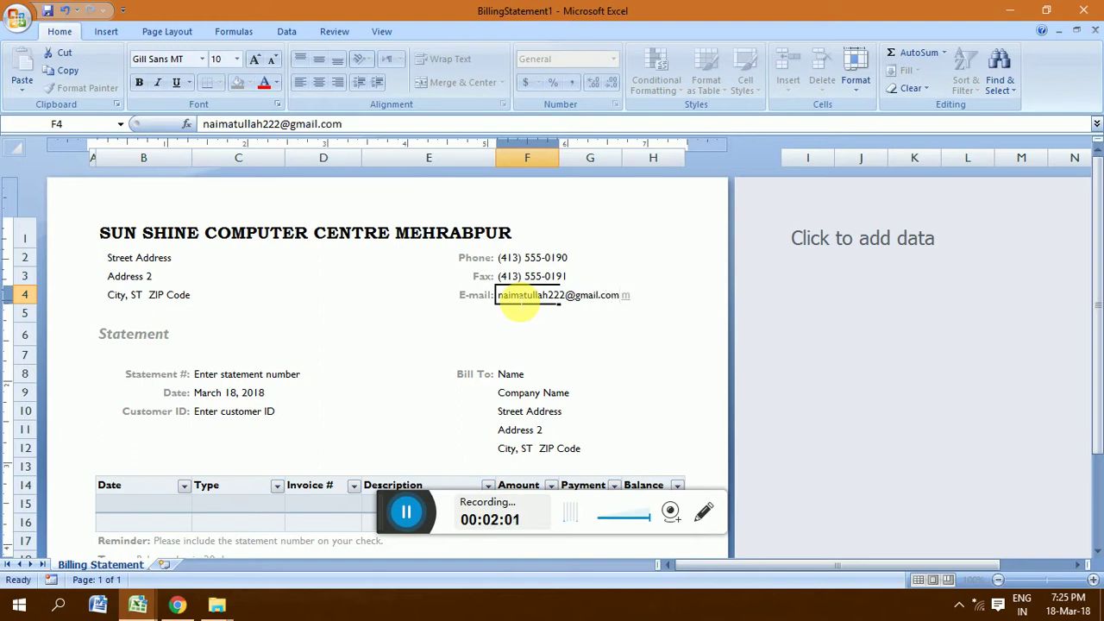
key("Return")
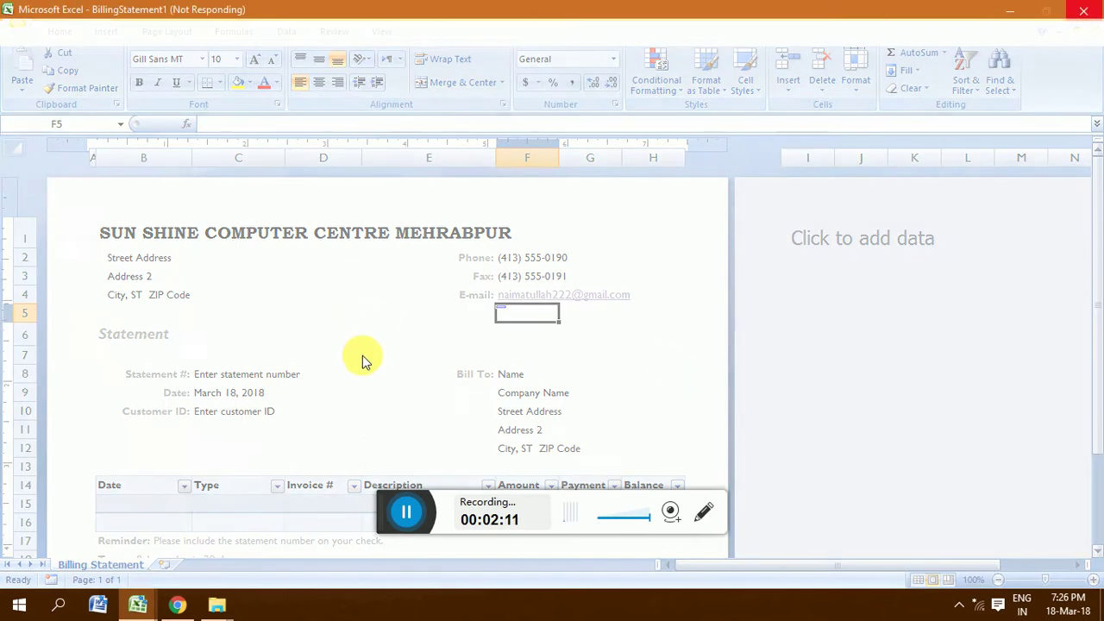
left_click(1005, 12)
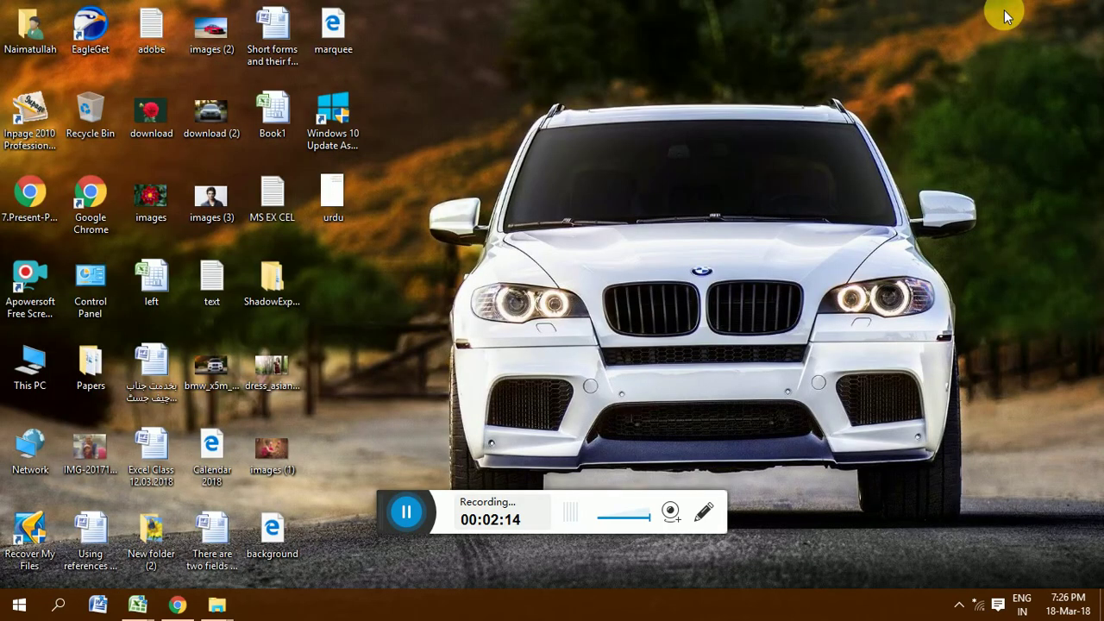
left_click(143, 605)
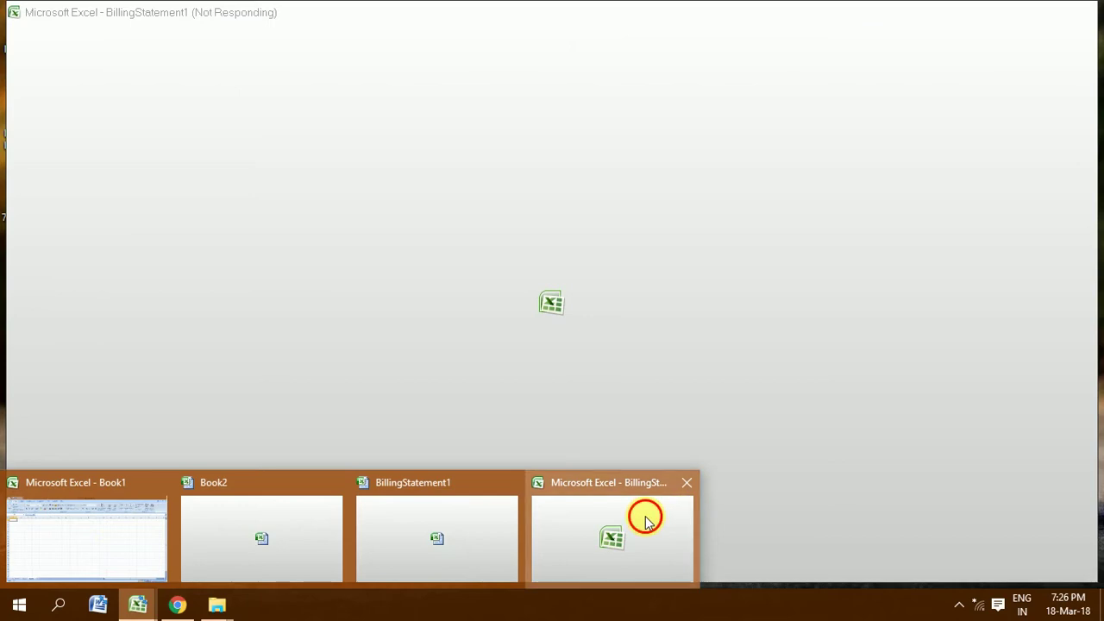
left_click(646, 518)
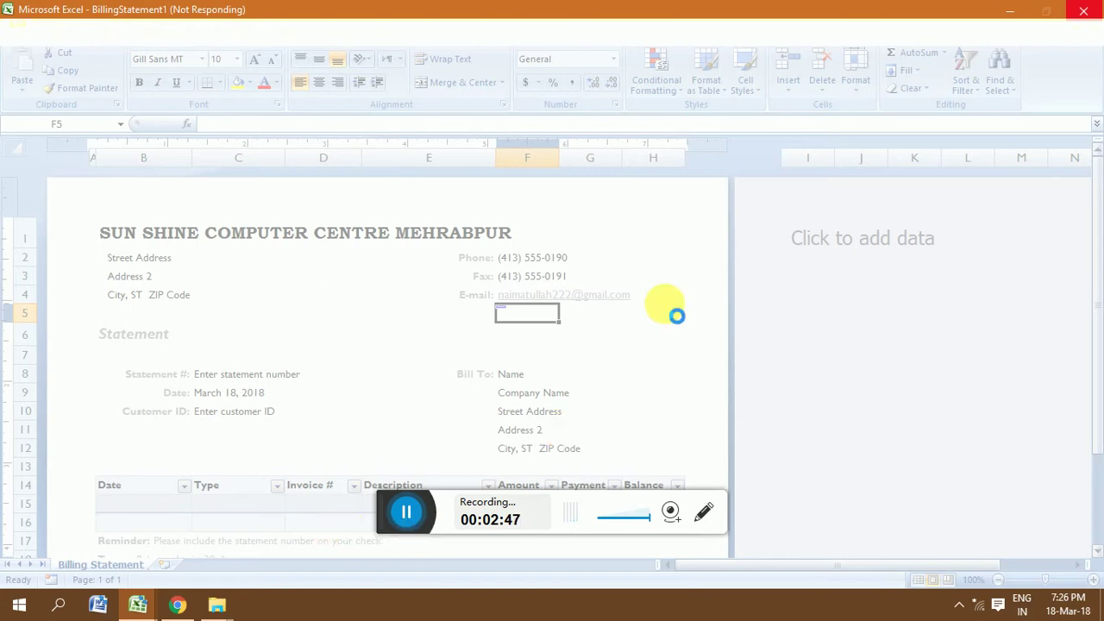
left_click(406, 519)
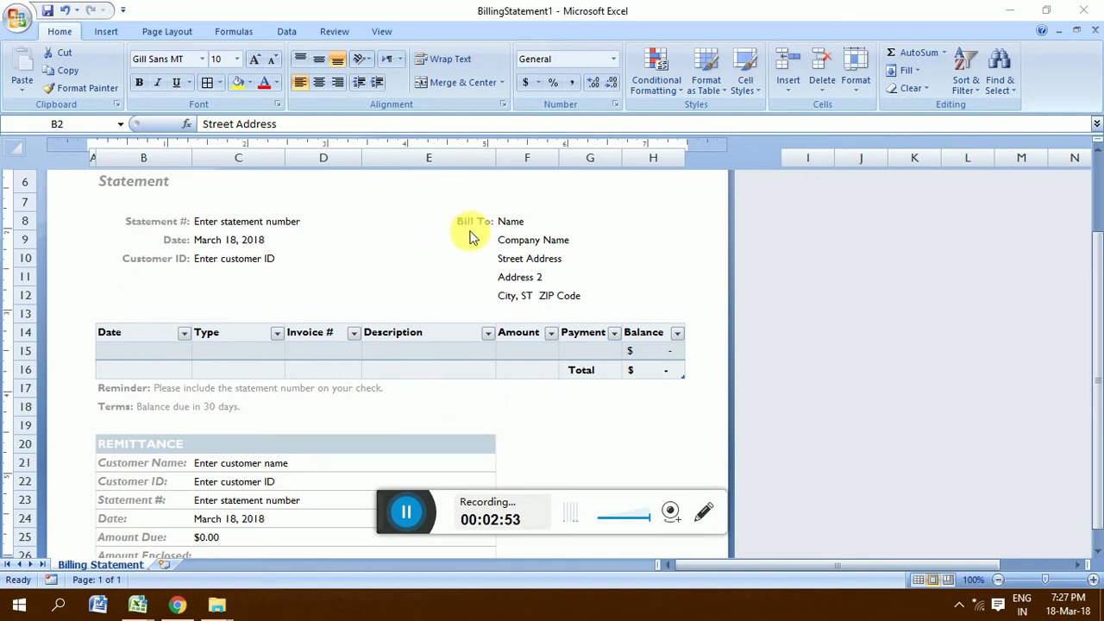
Step: Enter the customer's full name in the Bill To cell F8
left_click(533, 230)
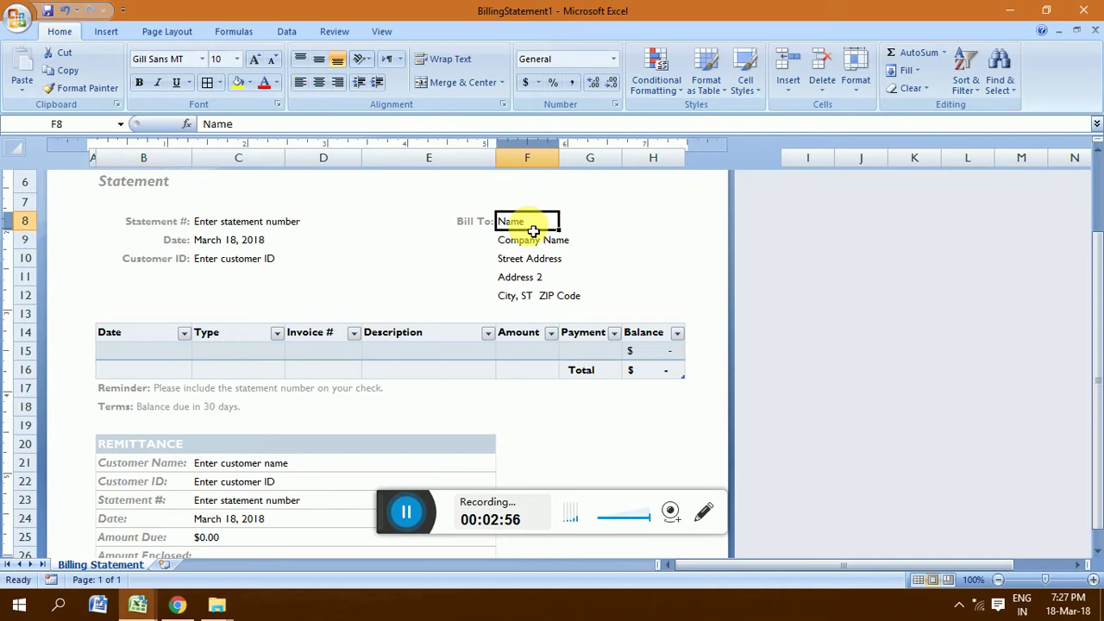
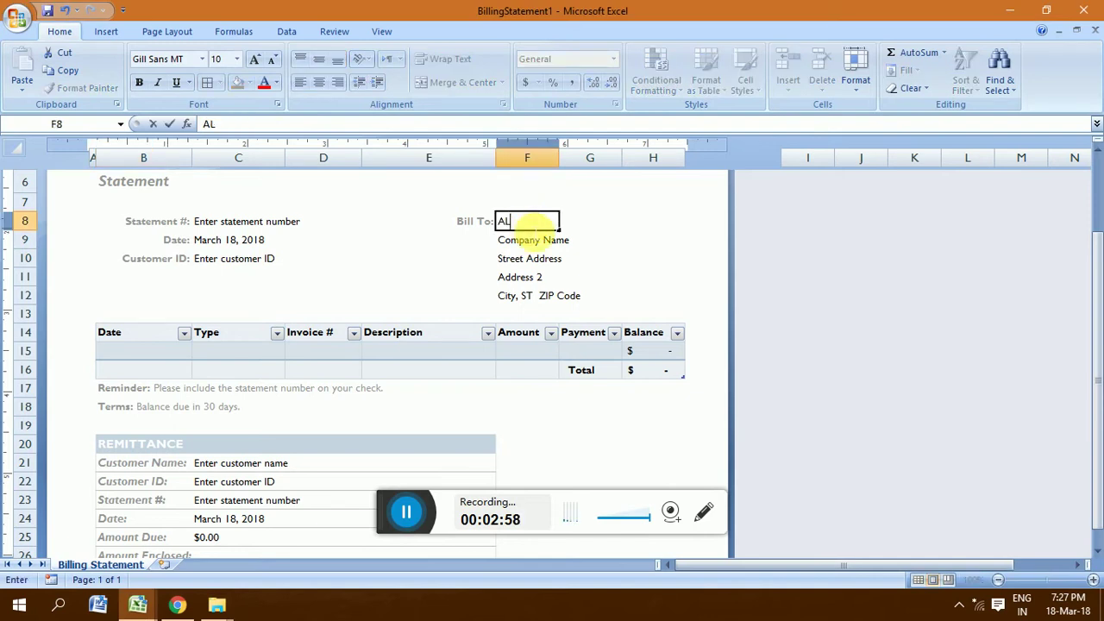
key("Return")
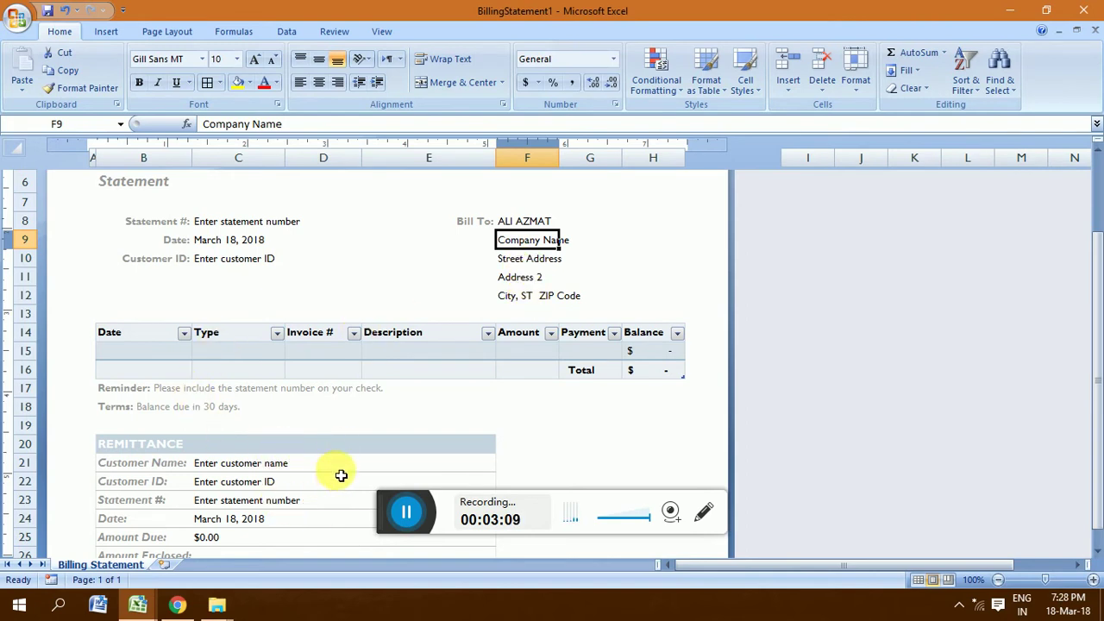
Step: Set the statement number in C8 to 3
left_click(274, 465)
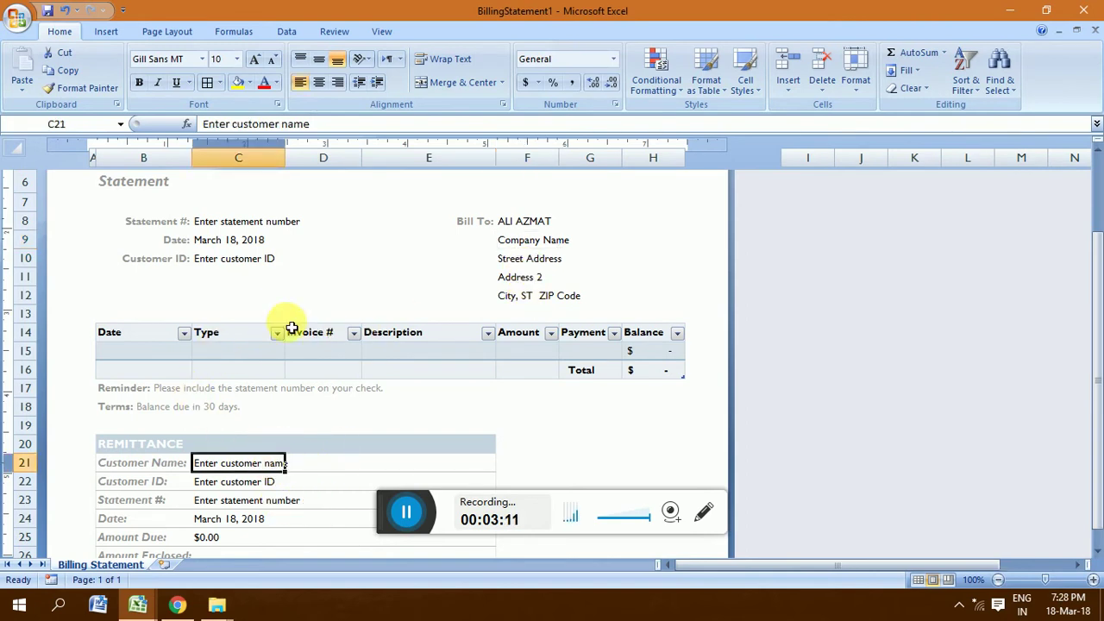
left_click(261, 222)
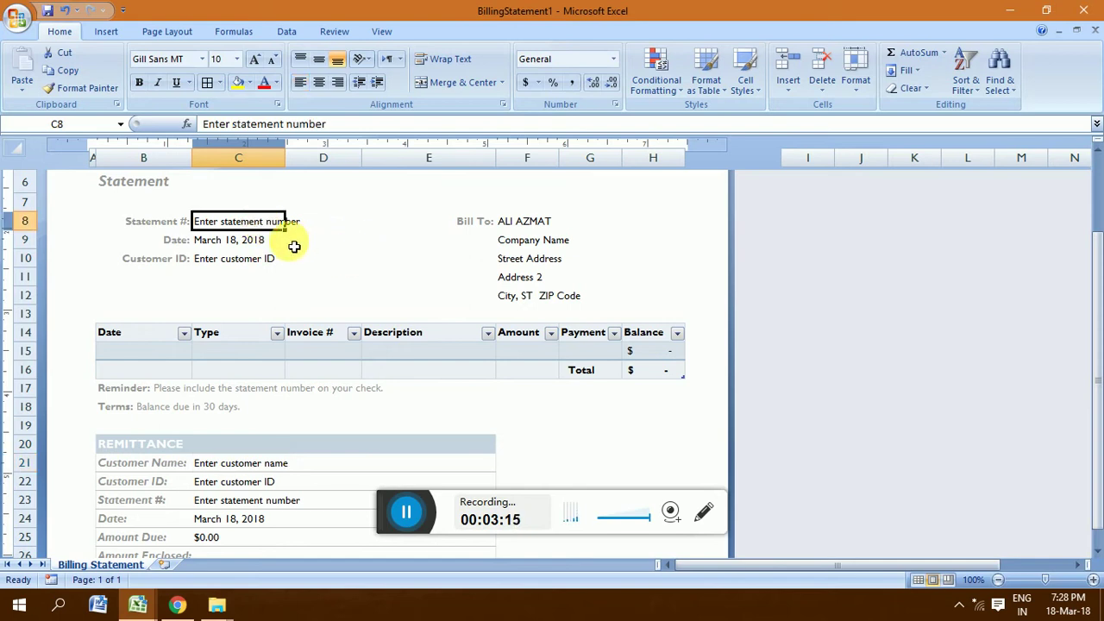
type("3")
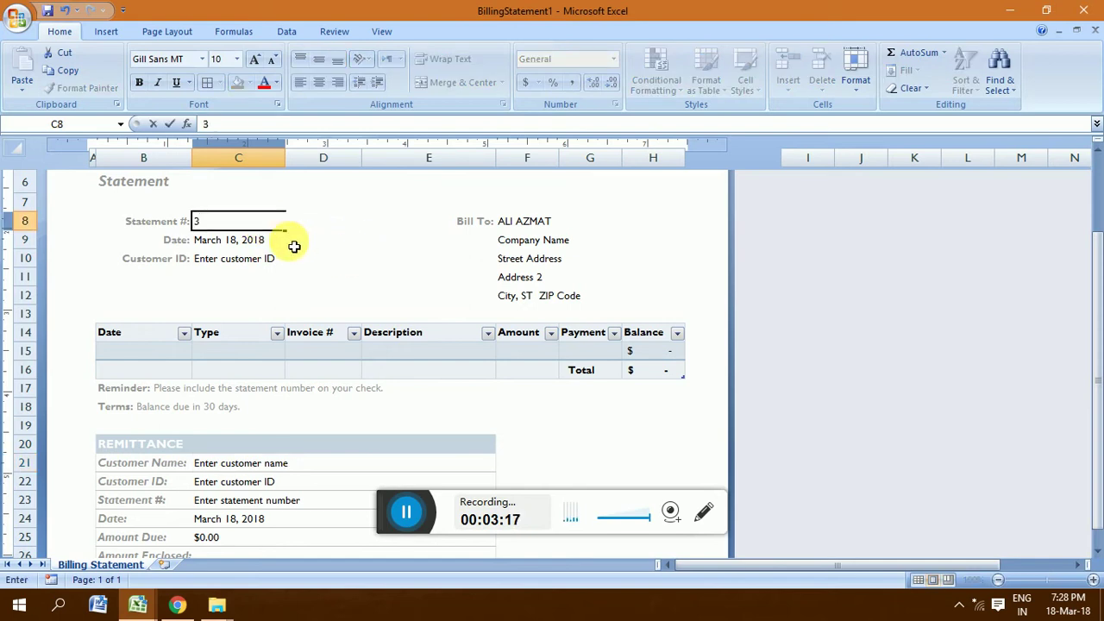
key("Return")
Step: Enter customer ID 1002 in cell C10
left_click(240, 226)
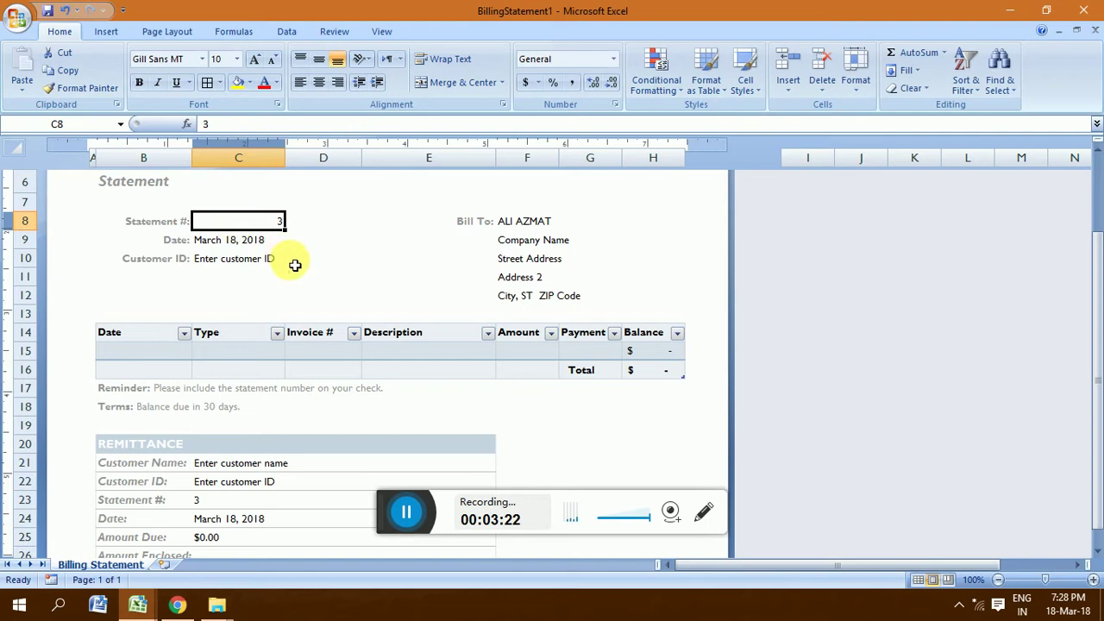
left_click(246, 246)
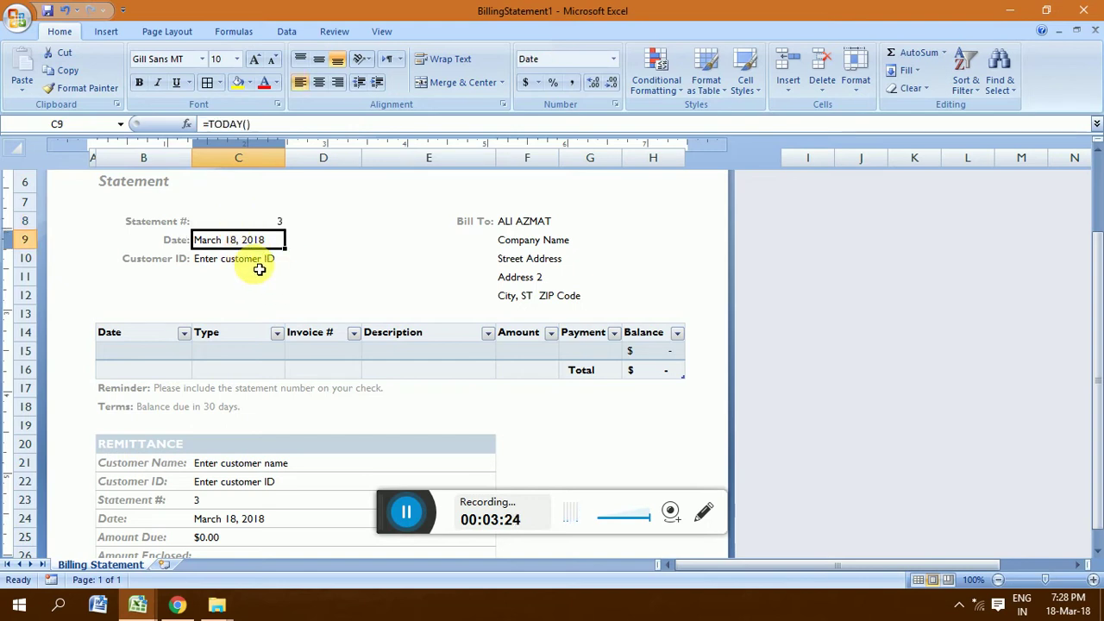
left_click(256, 261)
type("1")
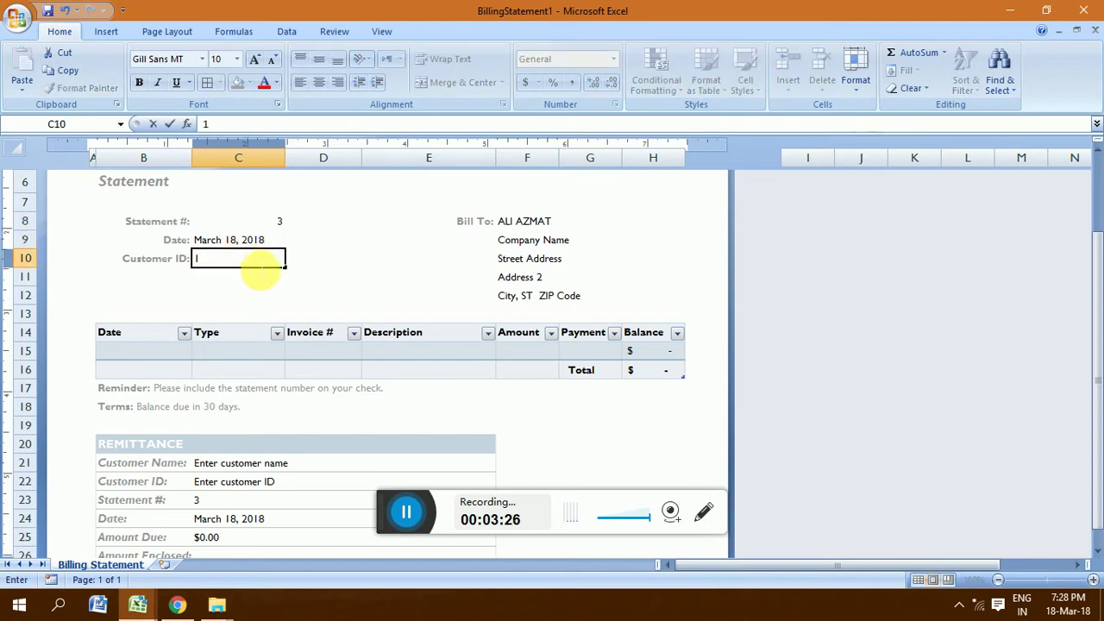
type("002")
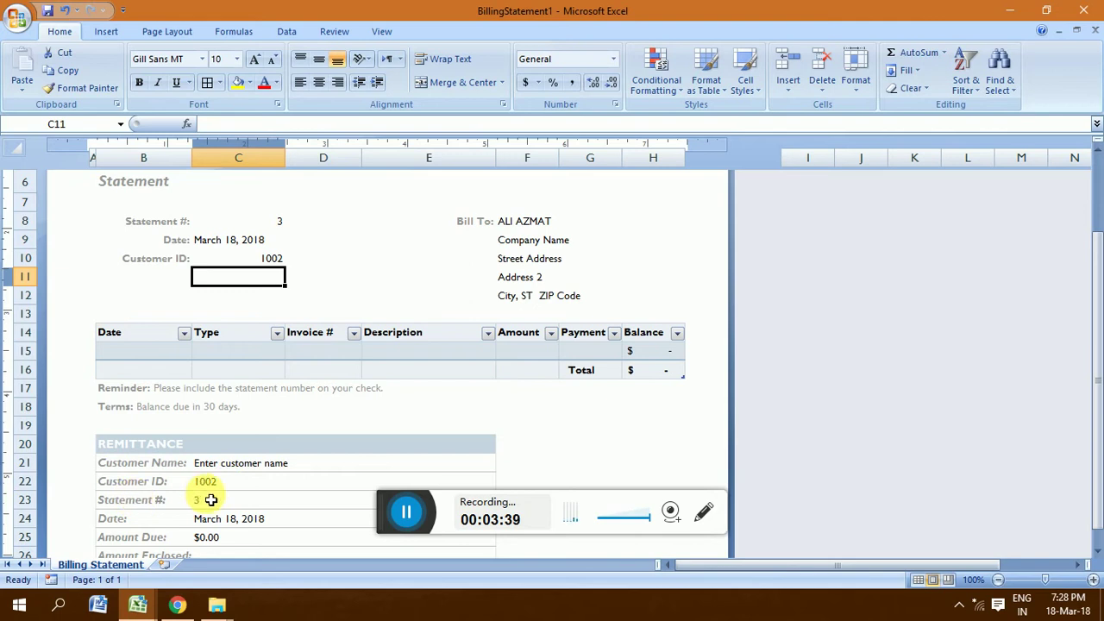
left_click(525, 228)
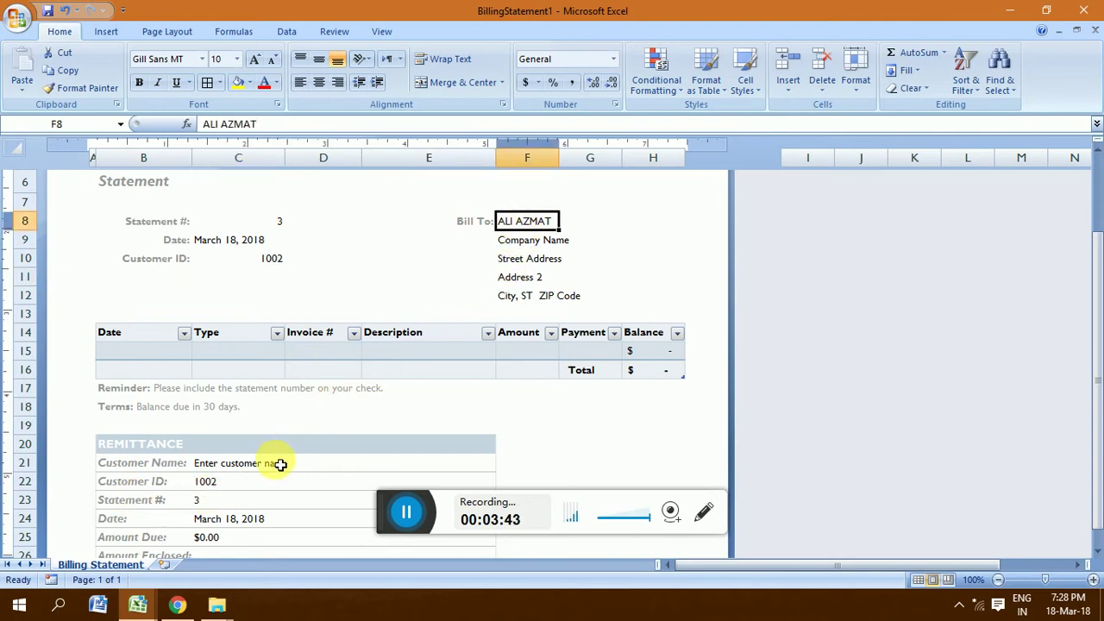
Step: Link the remittance Customer Name C21 to the Bill To name with =F8
left_click(218, 468)
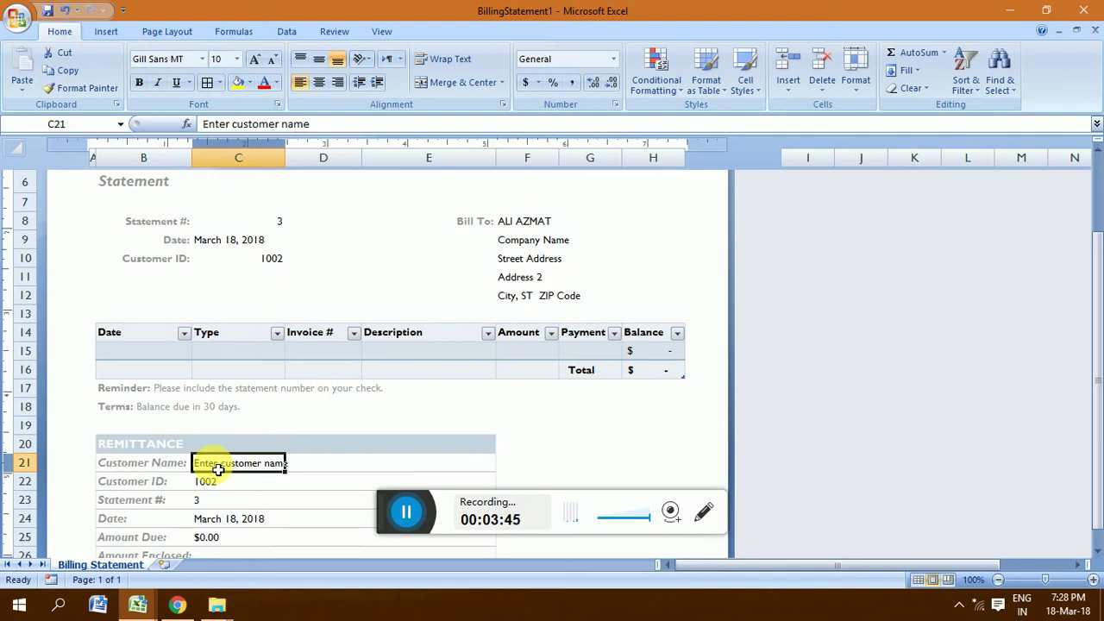
type("=")
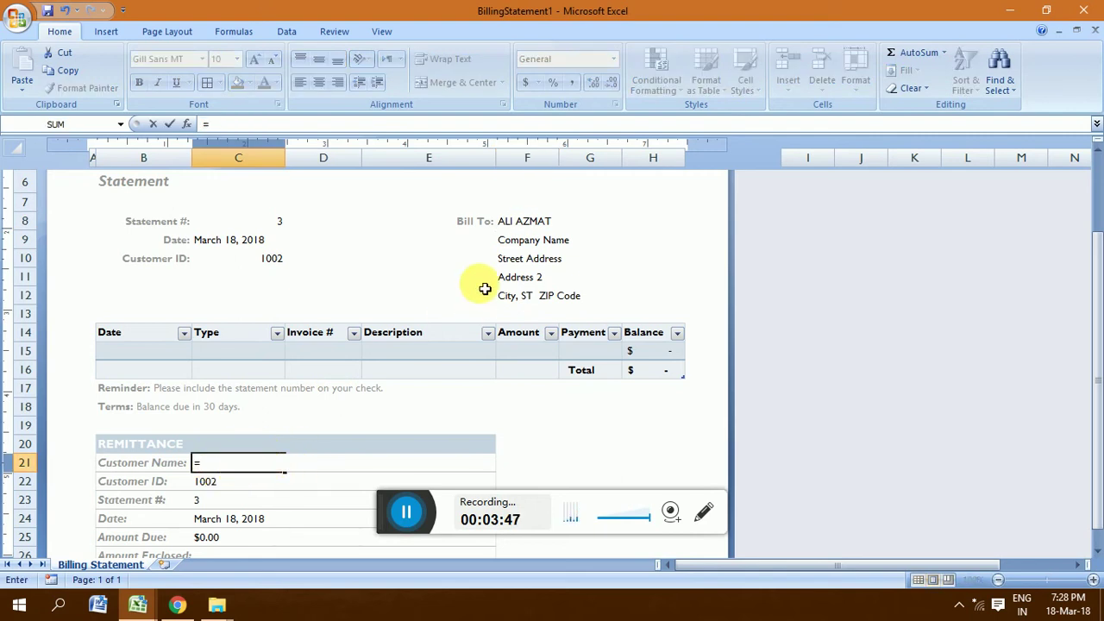
left_click(528, 226)
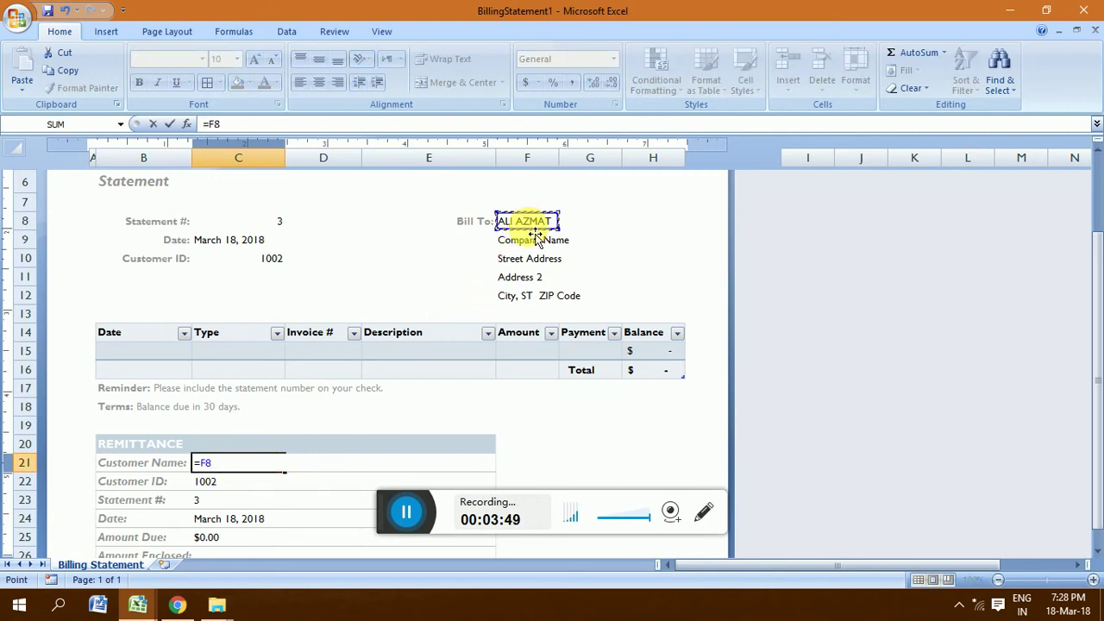
key("Return")
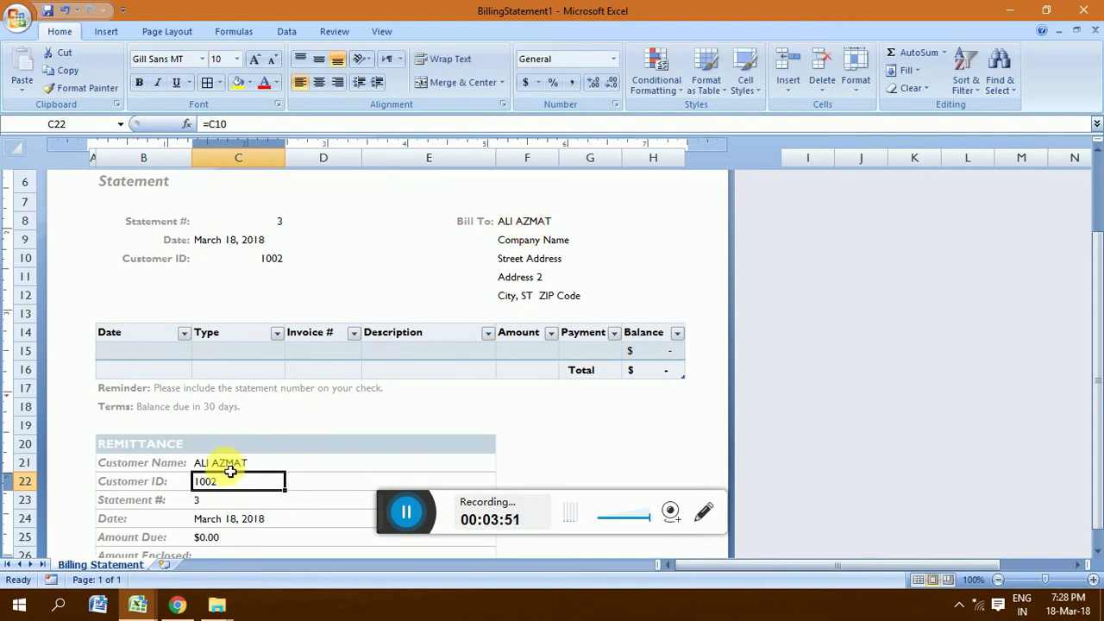
Step: Replace the Bill To name in F8 with a different customer's name
left_click(527, 226)
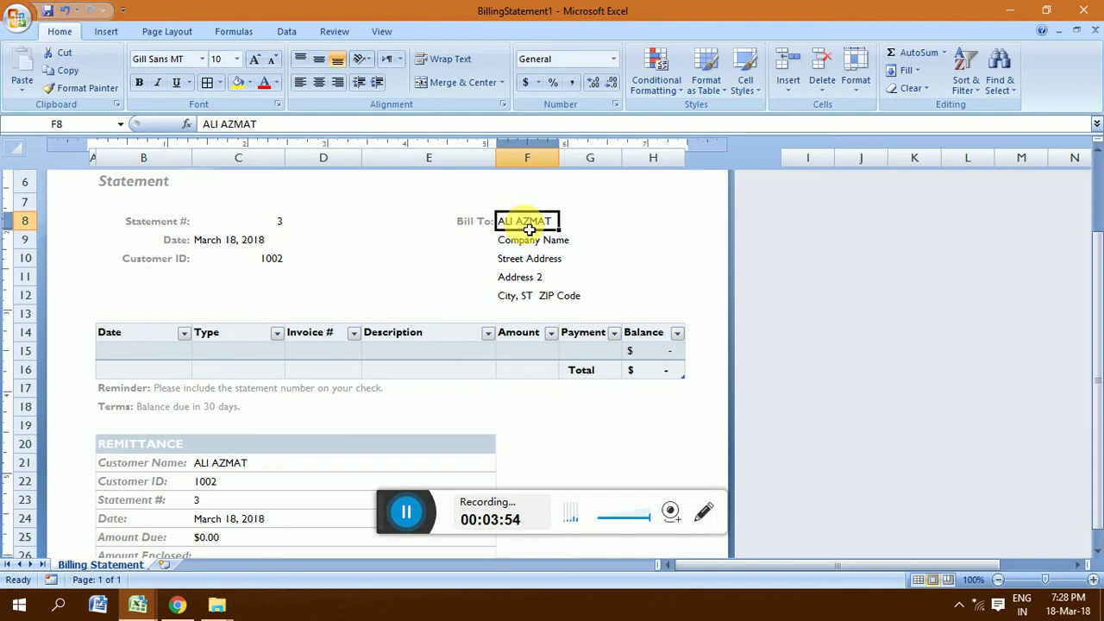
type("NAIMATULL")
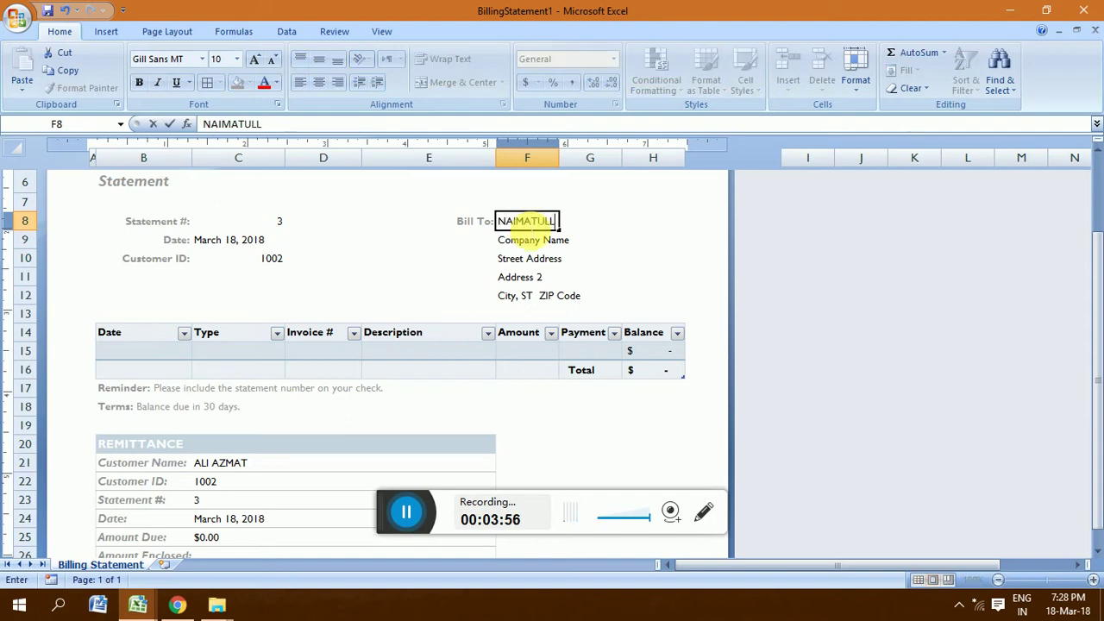
type("AH")
key("Return")
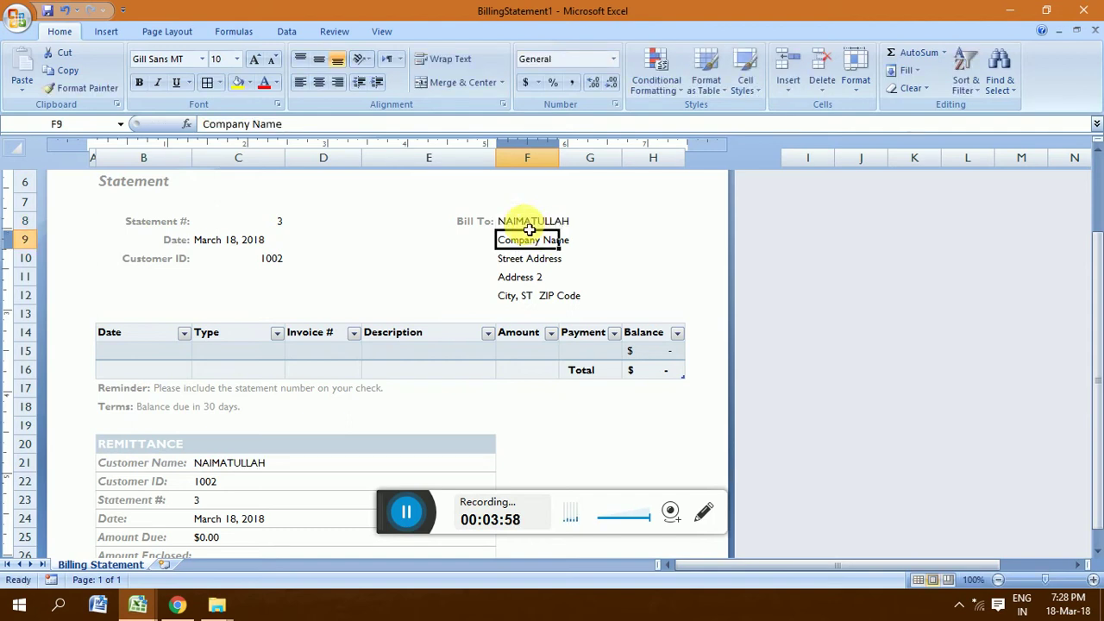
Step: Enter =TODAY() as the first line item's date in B15
left_click(147, 358)
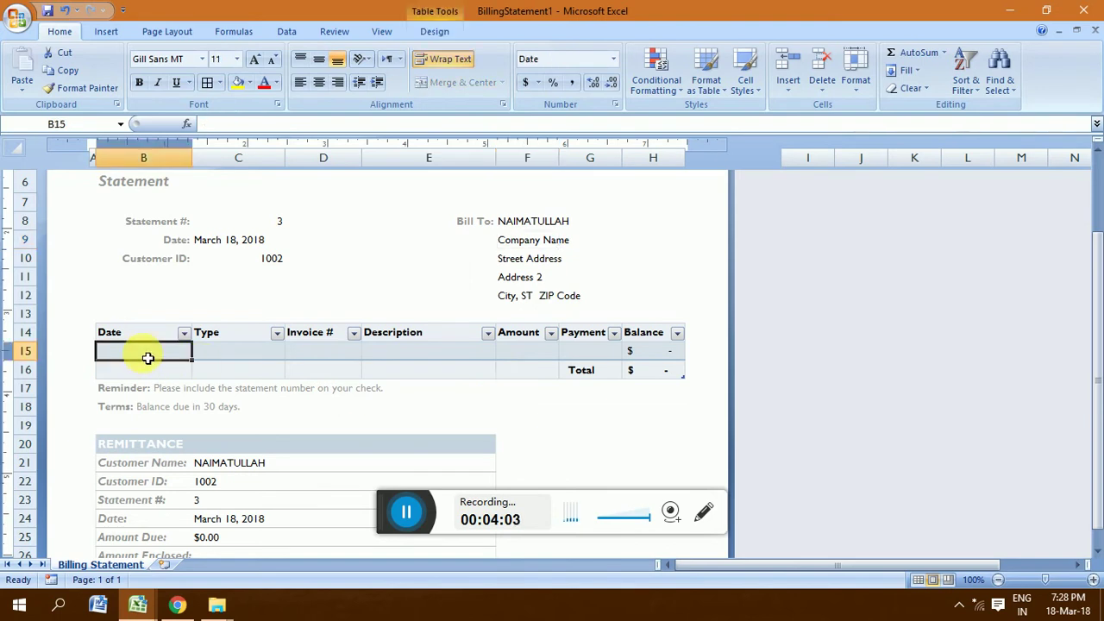
type("=")
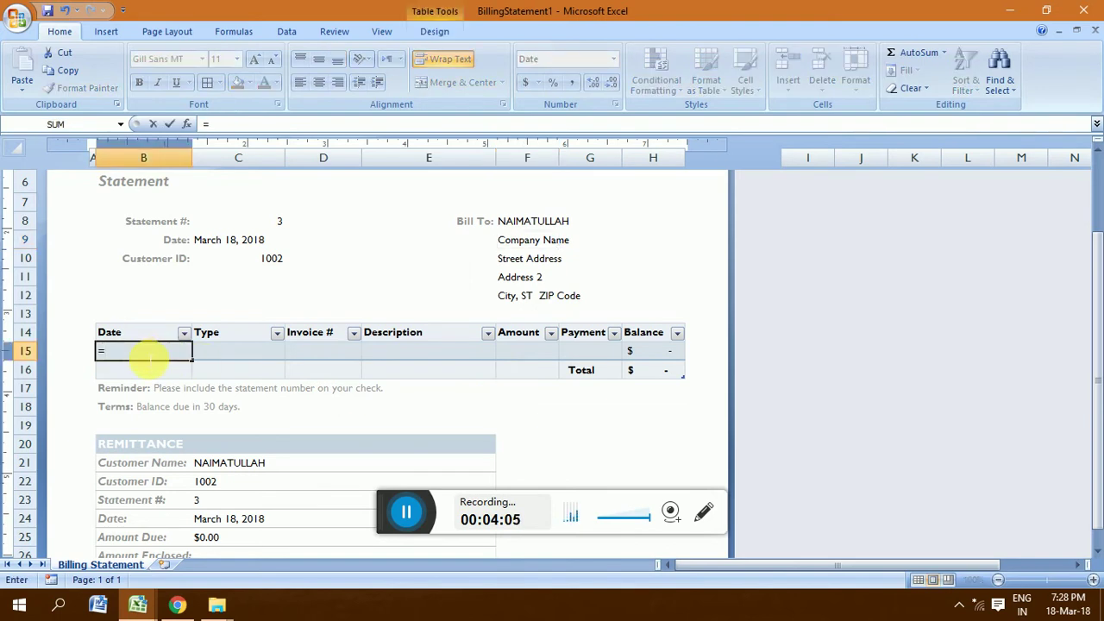
type("TOAD")
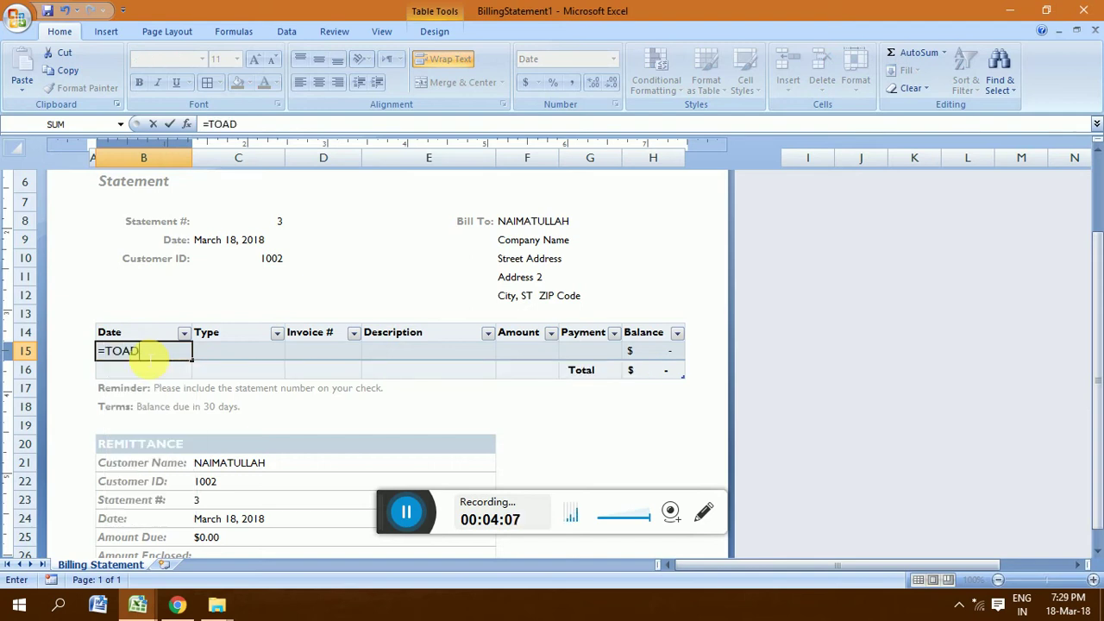
key("BackSpace")
key("BackSpace")
key("BackSpace")
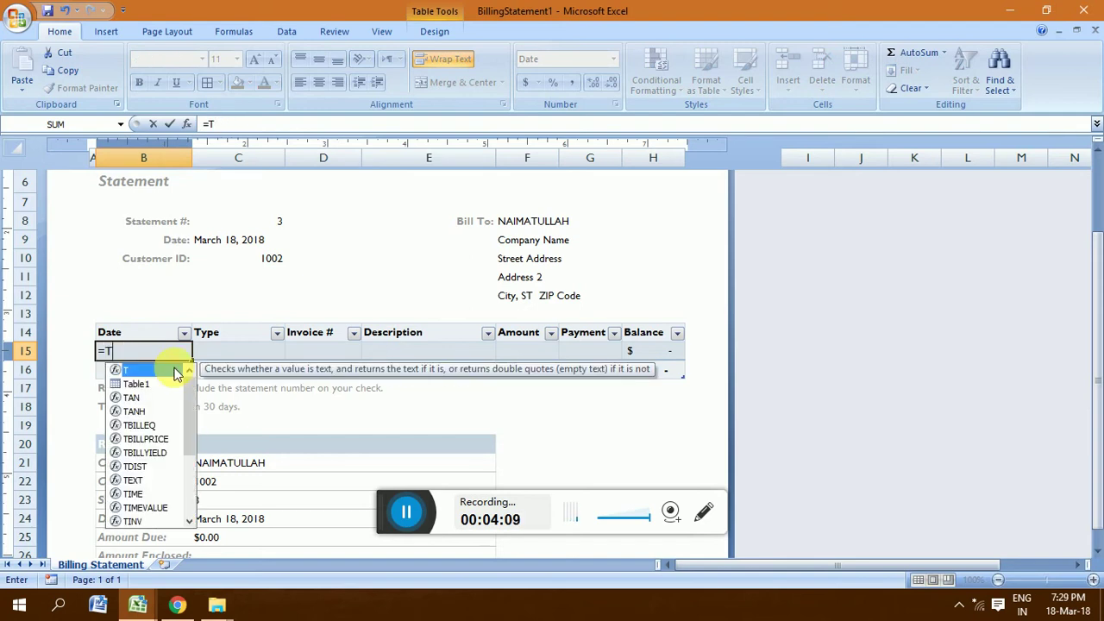
type("D")
key("BackSpace")
type("ODAY")
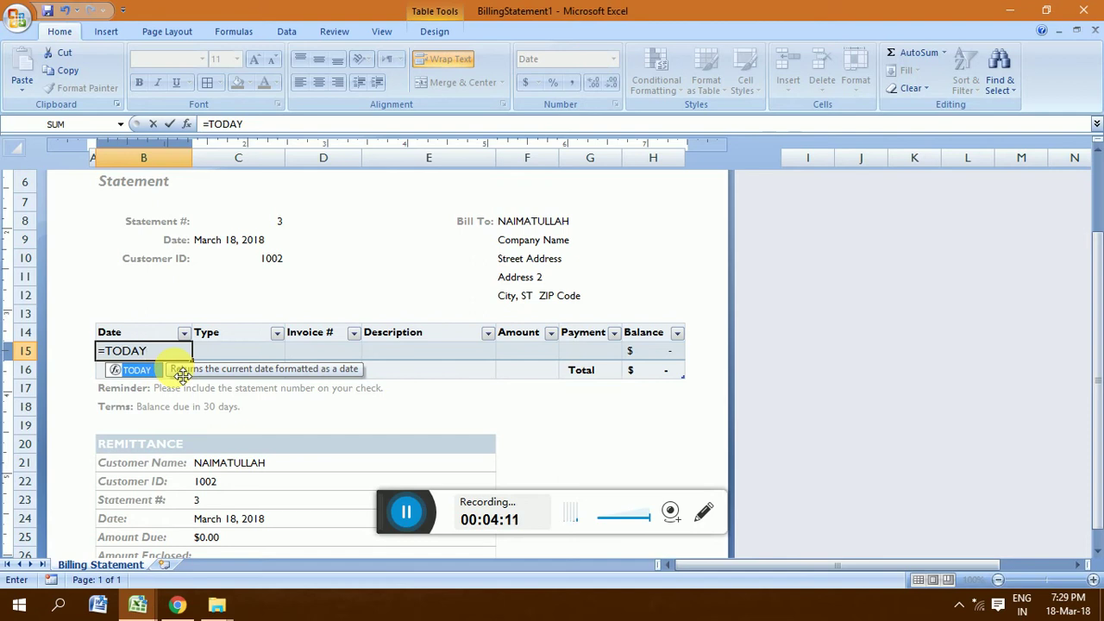
type("()")
key("Return")
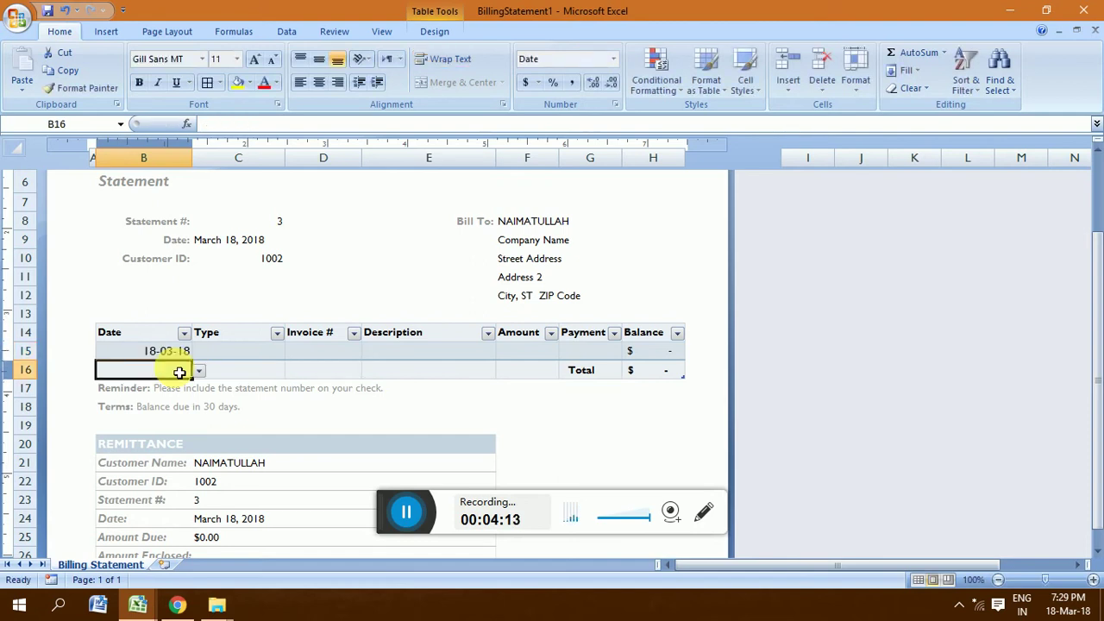
Step: Fill the first line with type COMPUTER, invoice 300 and amount 15000
left_click(246, 356)
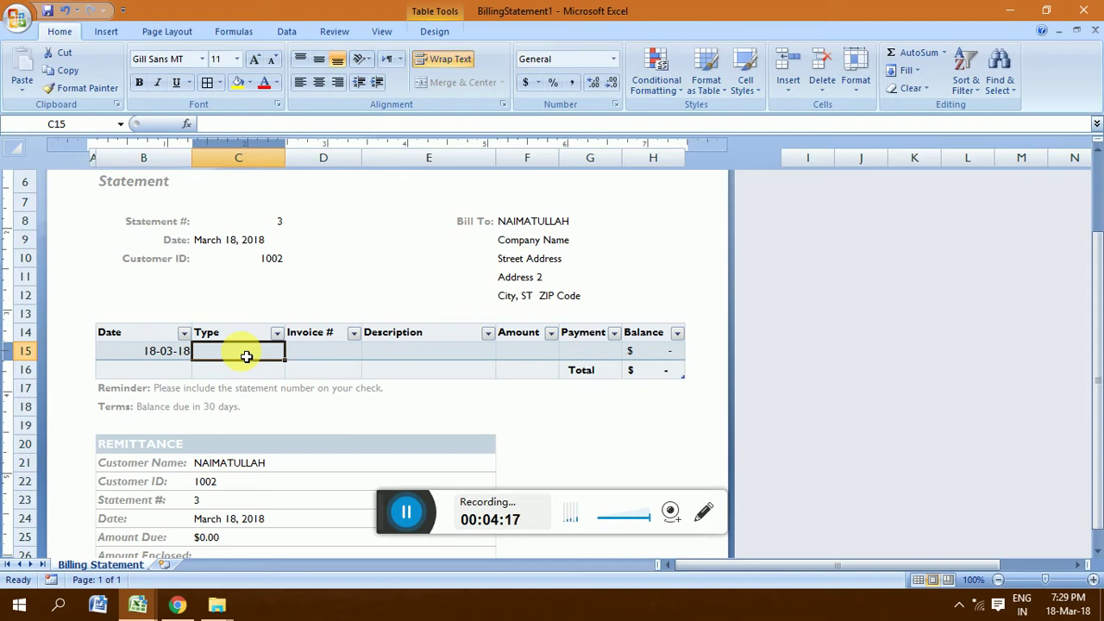
type("cOMP")
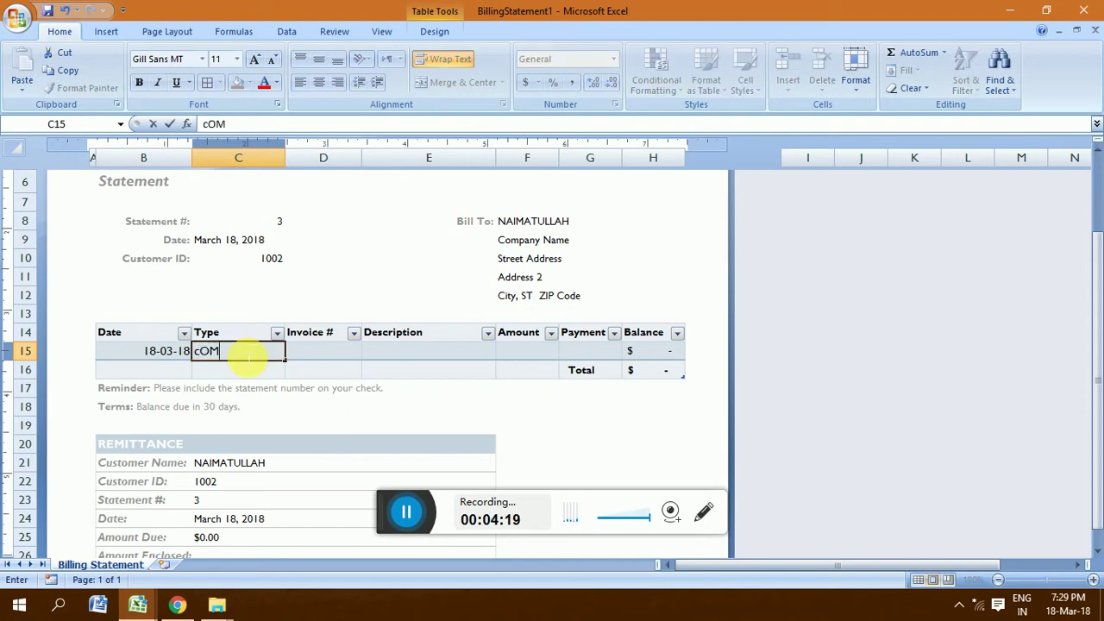
key("BackSpace")
key("BackSpace")
key("BackSpace")
key("BackSpace")
type("COMPUTER")
key("Tab")
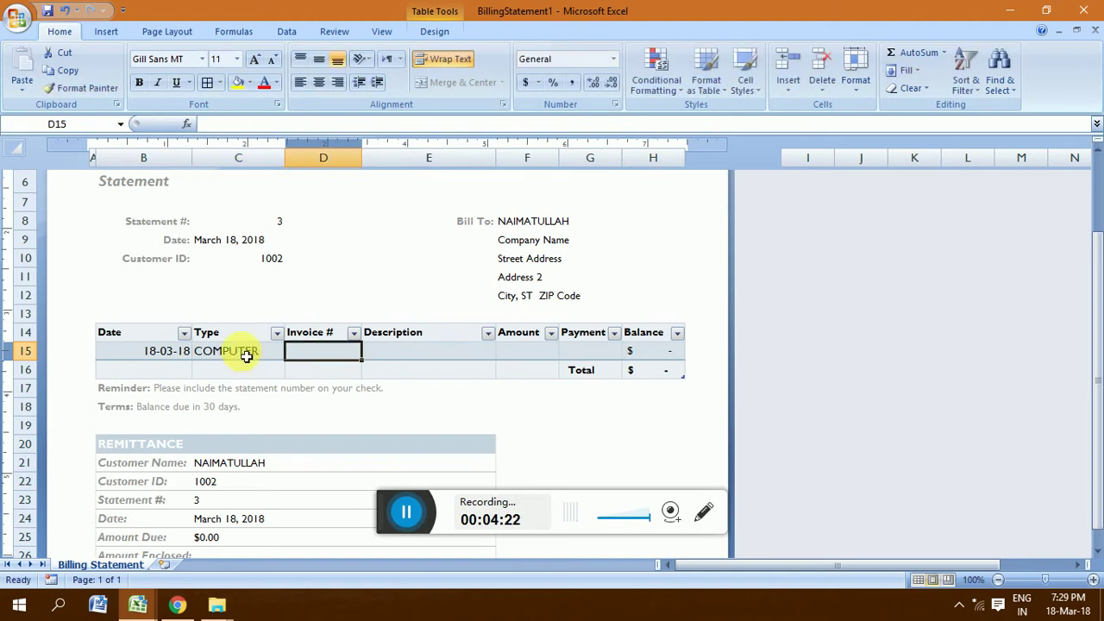
type("300")
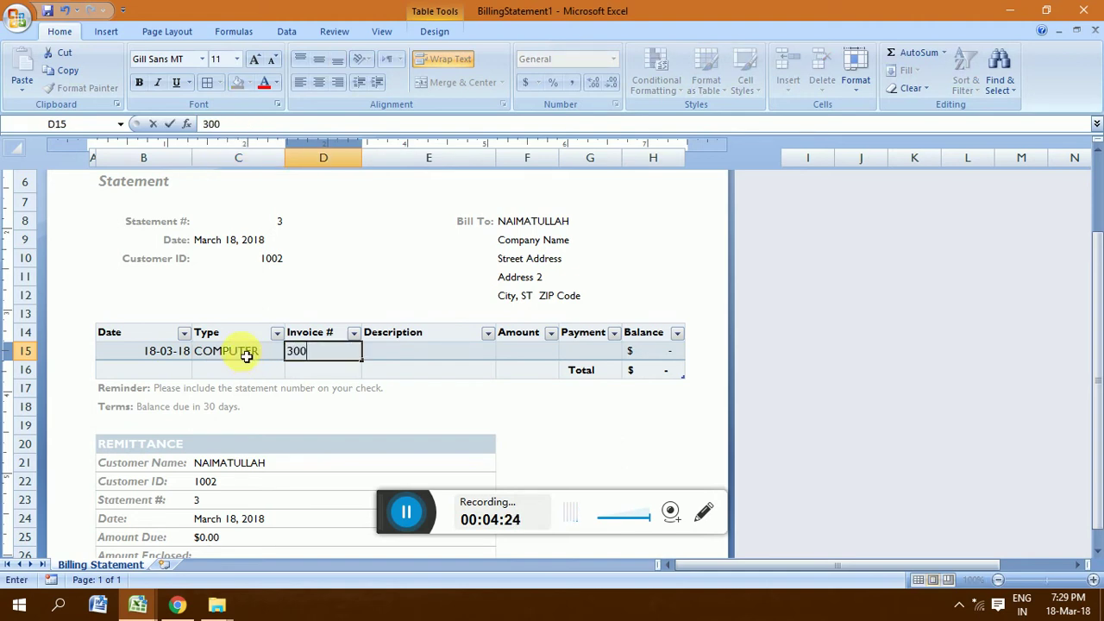
key("Tab")
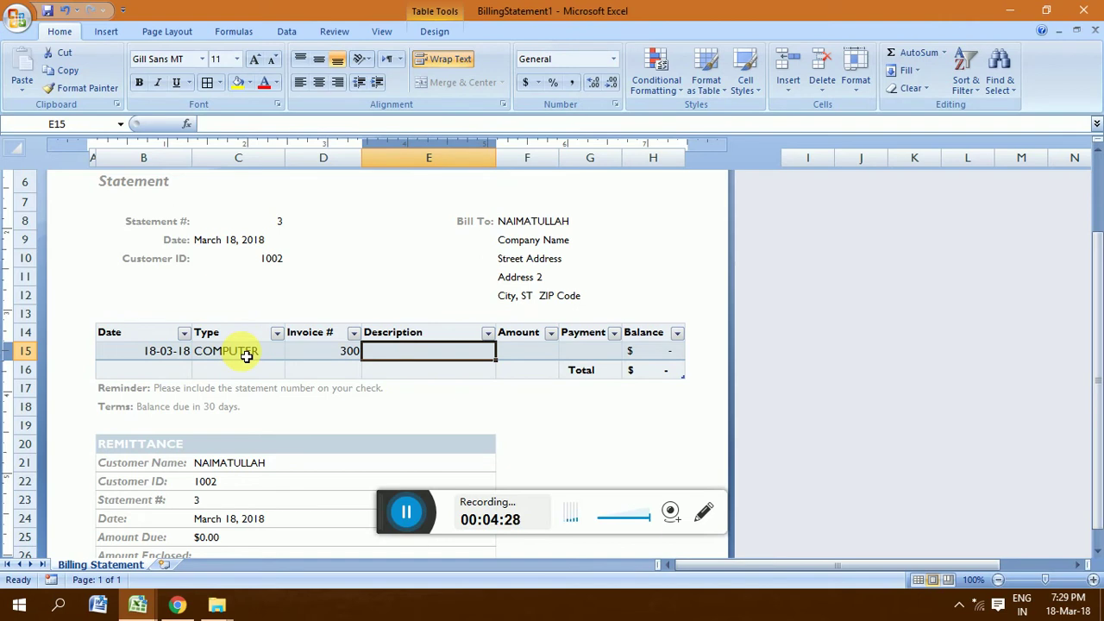
key("Tab")
type("15000")
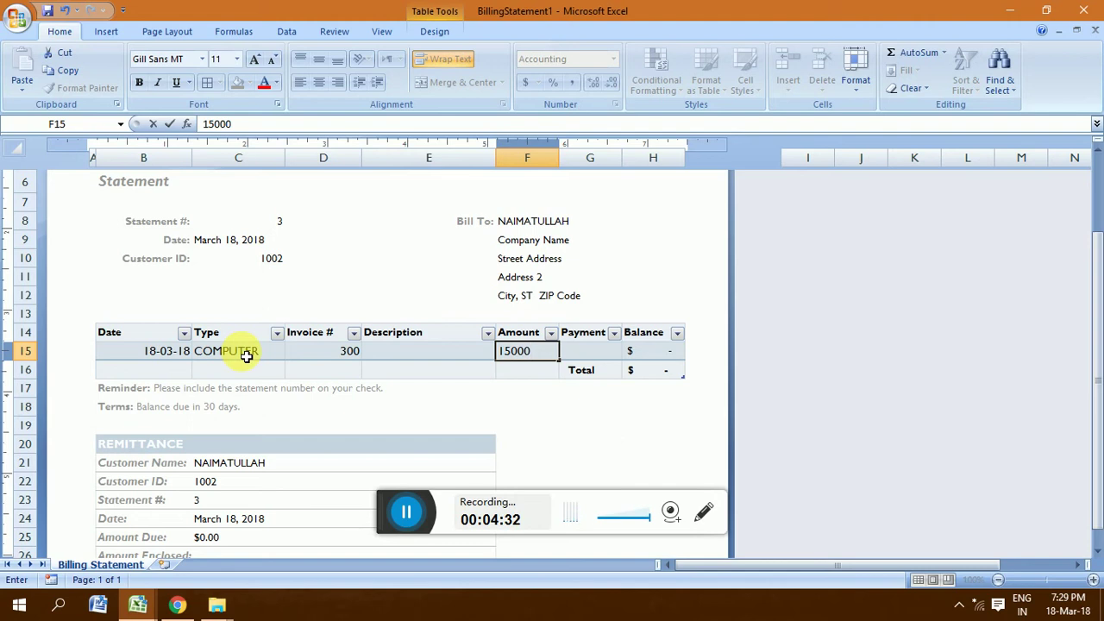
key("Return")
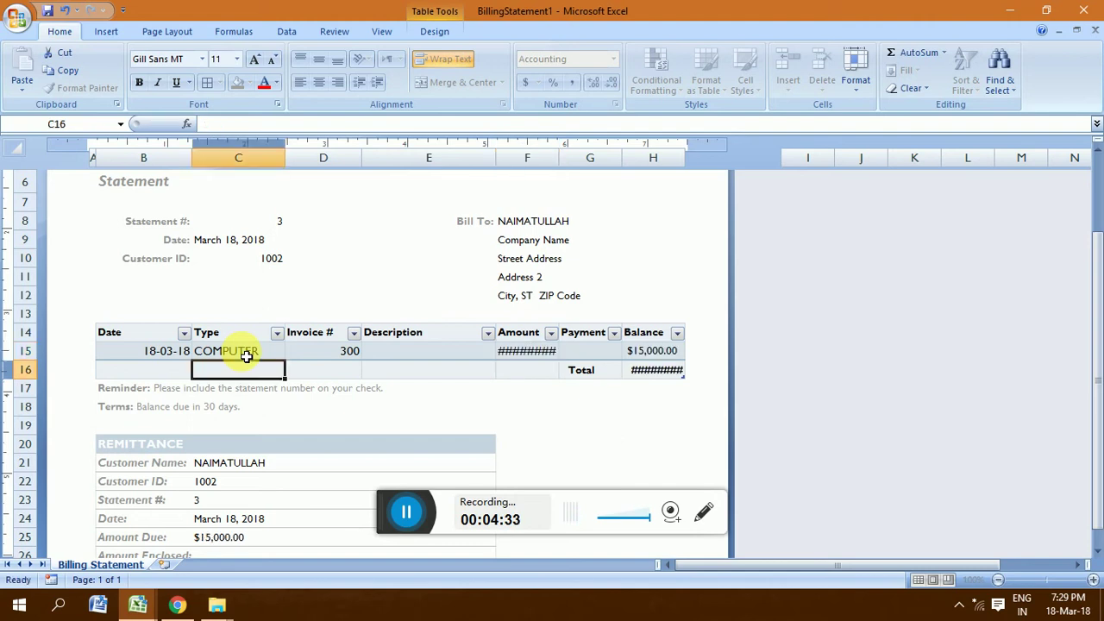
Step: Autofit columns F and H so the amount and balance values show
left_click(537, 357)
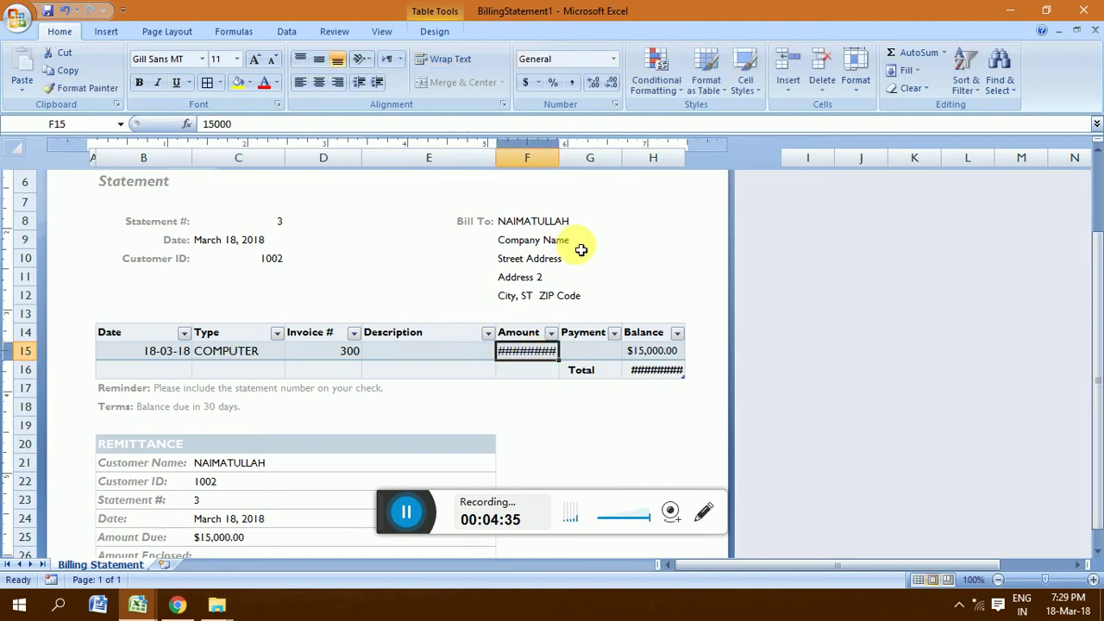
double_click(563, 164)
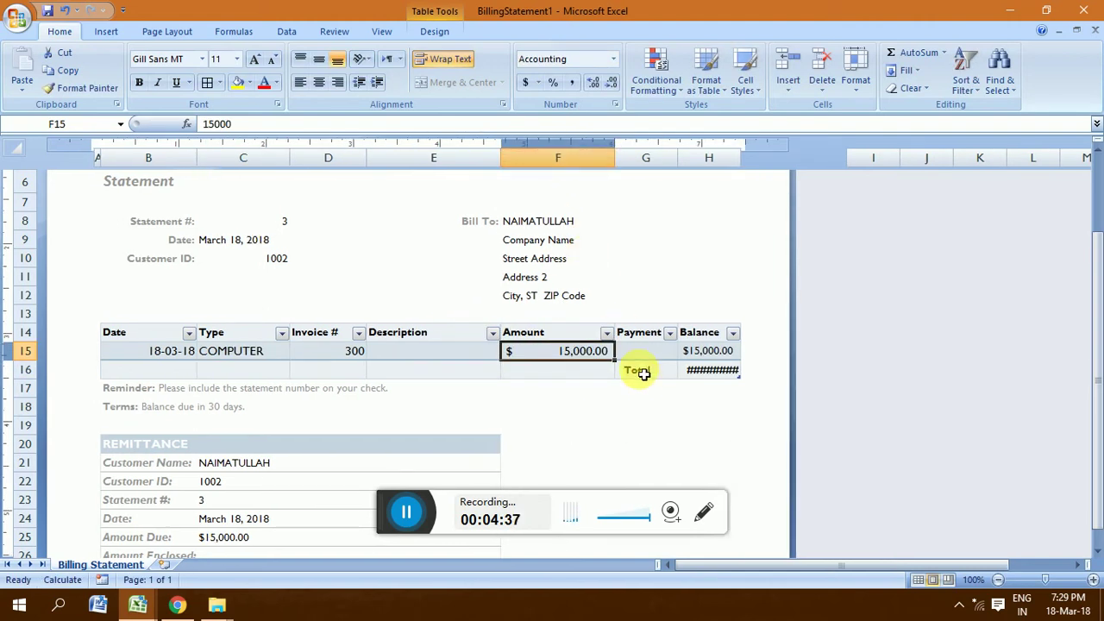
double_click(742, 158)
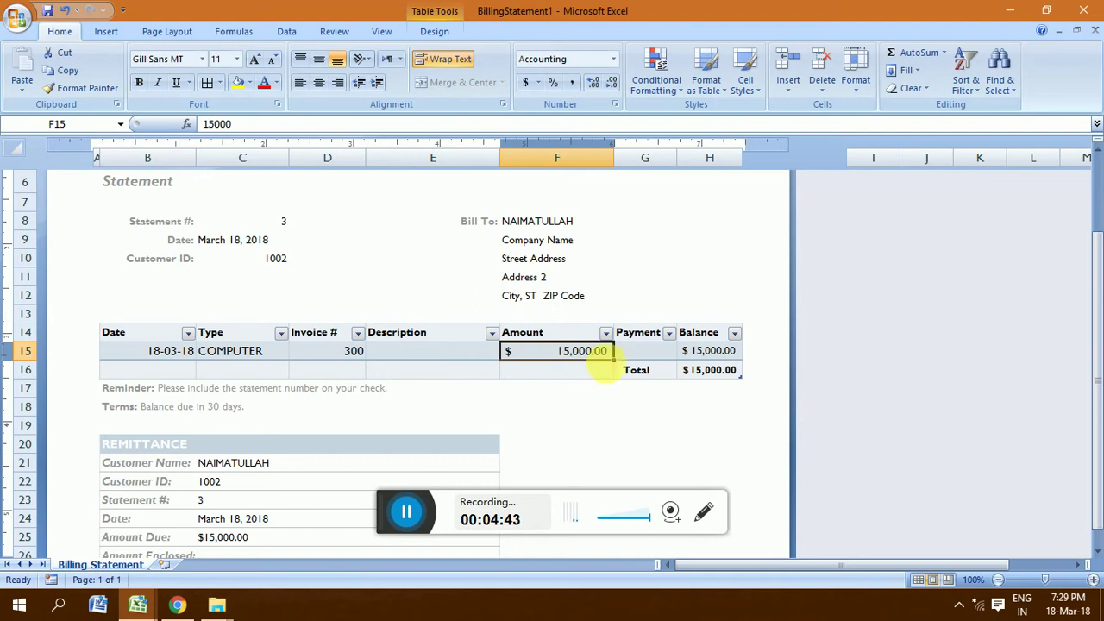
Step: Record a 3000 payment in G15, reducing the balance to $12,000.00
left_click(651, 352)
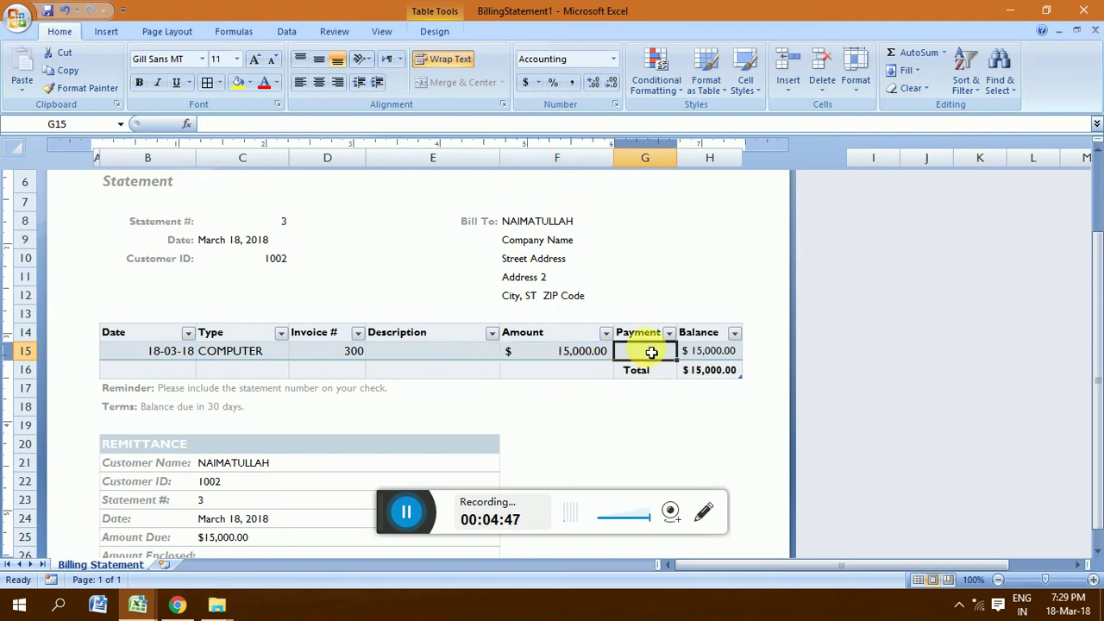
type("3000")
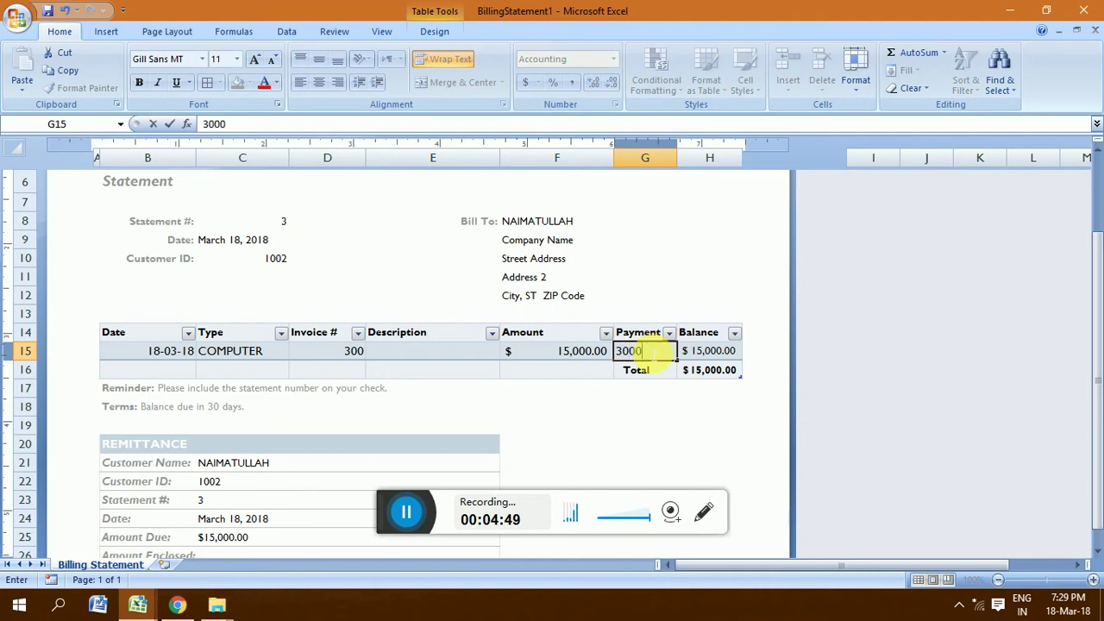
key("Return")
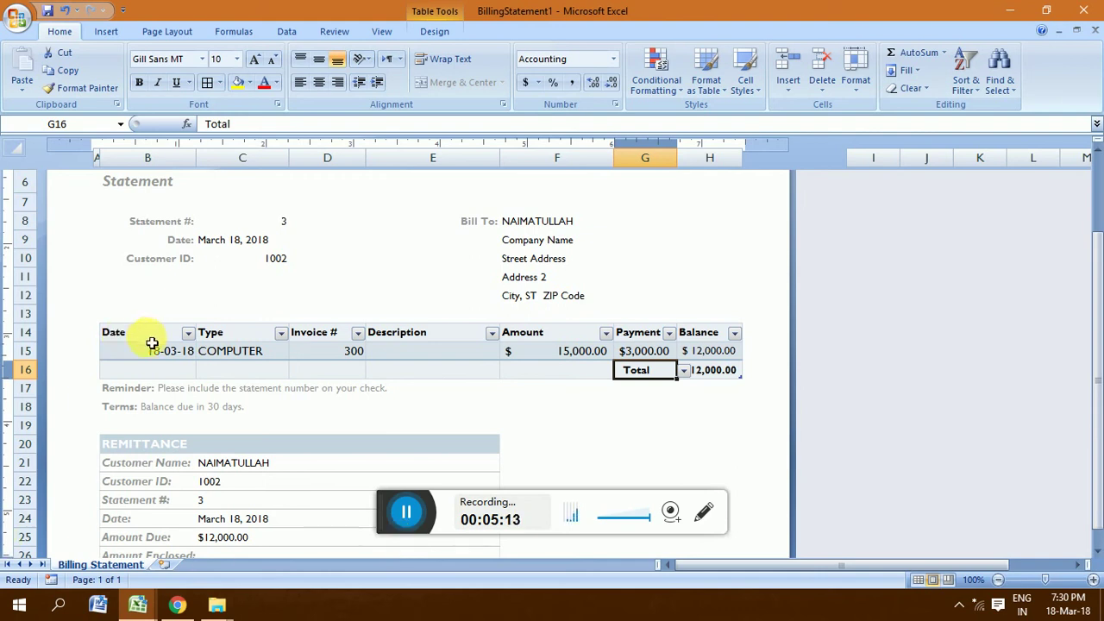
Step: Add a second table row dated today with type HARD DISK
left_click(148, 377)
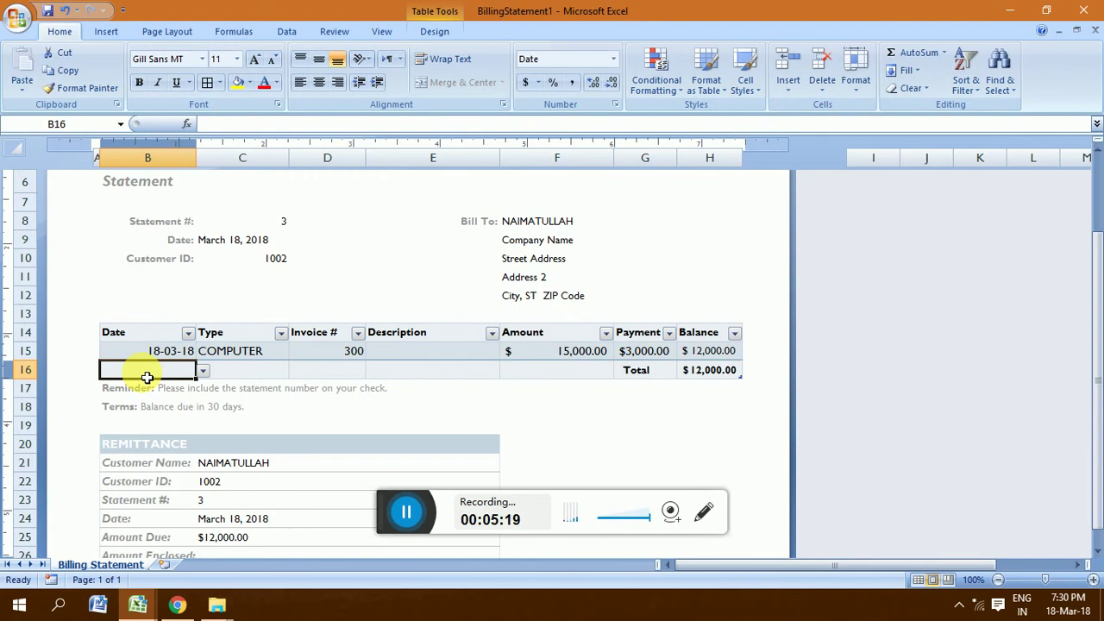
key("ctrl+plus")
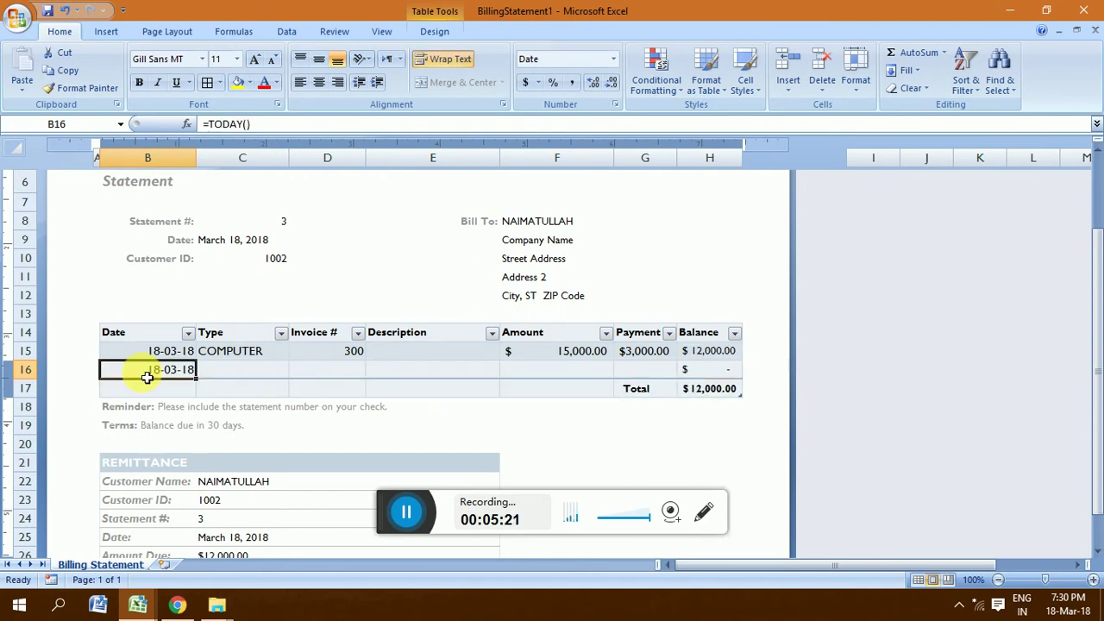
left_click(246, 375)
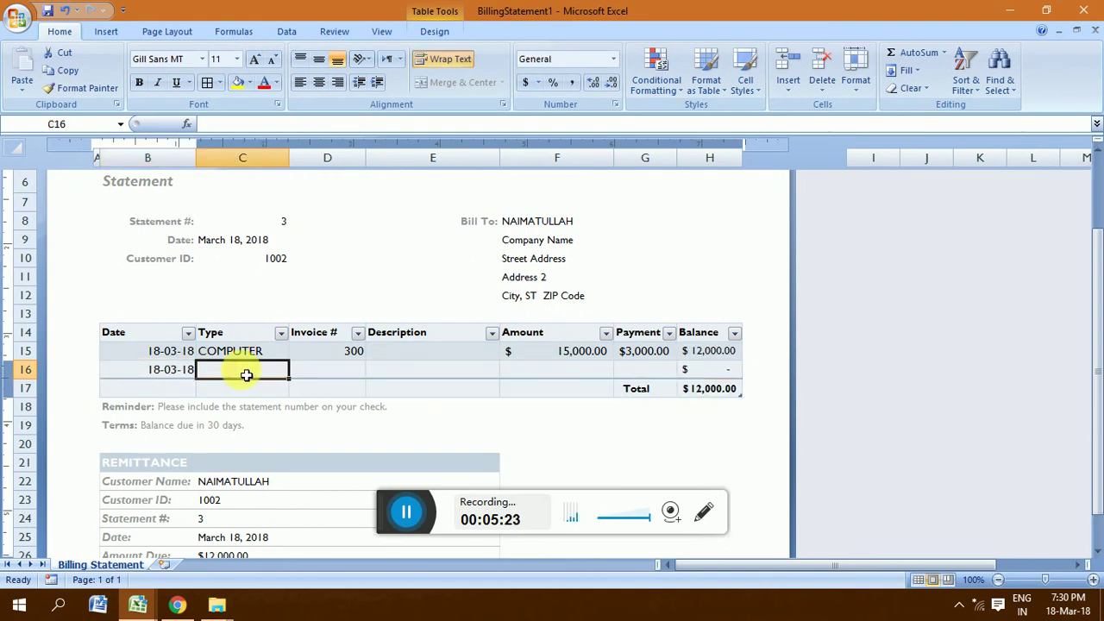
type("NA")
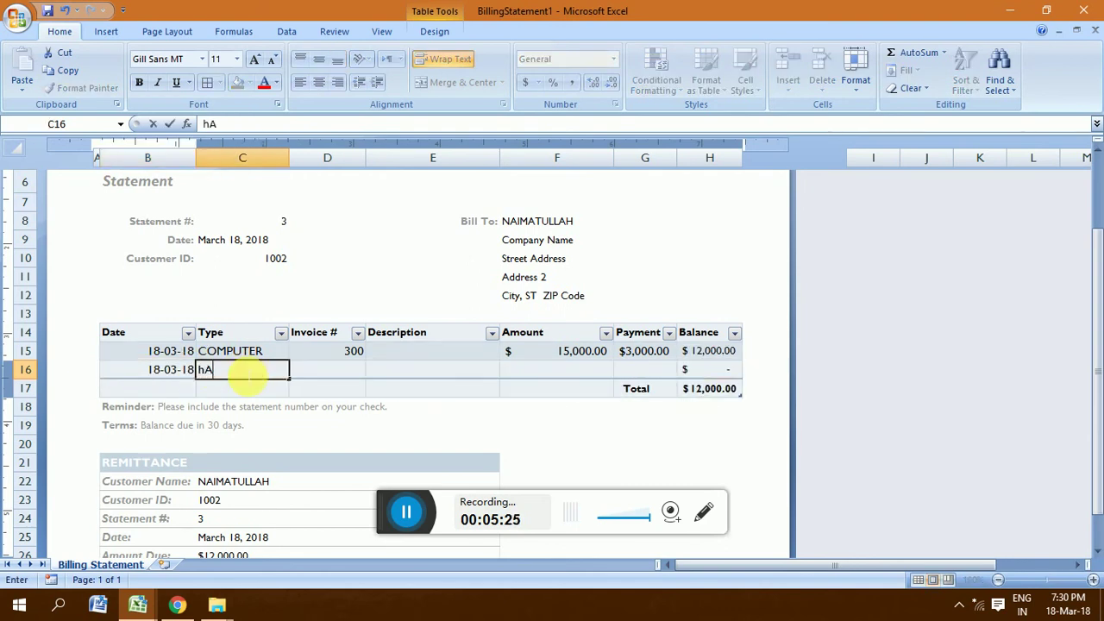
key("BackSpace")
key("BackSpace")
type("HARD DISK")
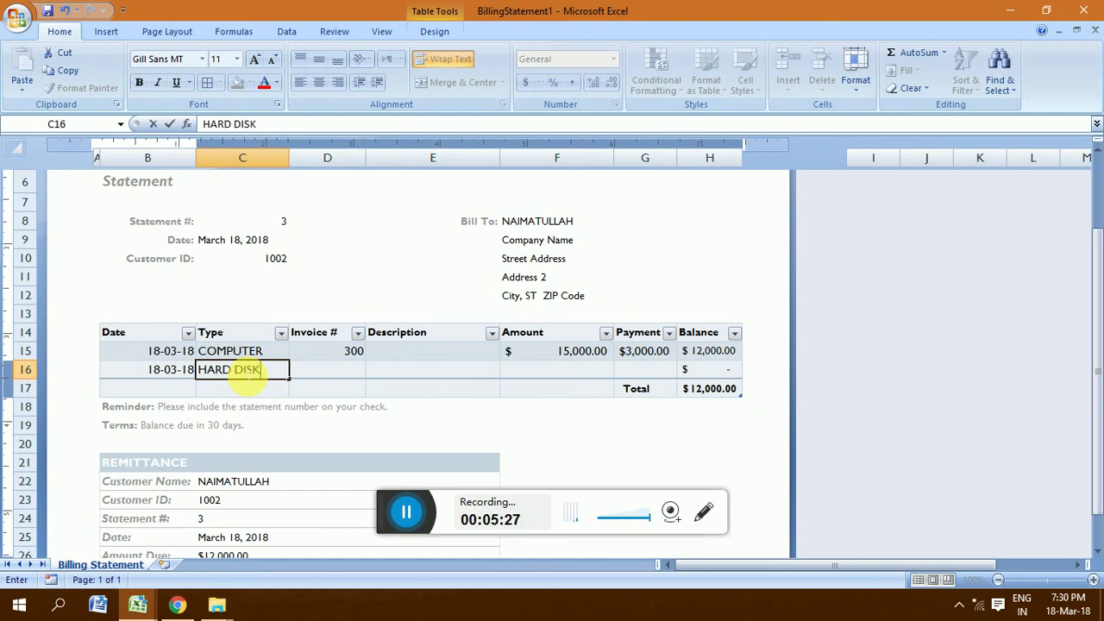
key("Tab")
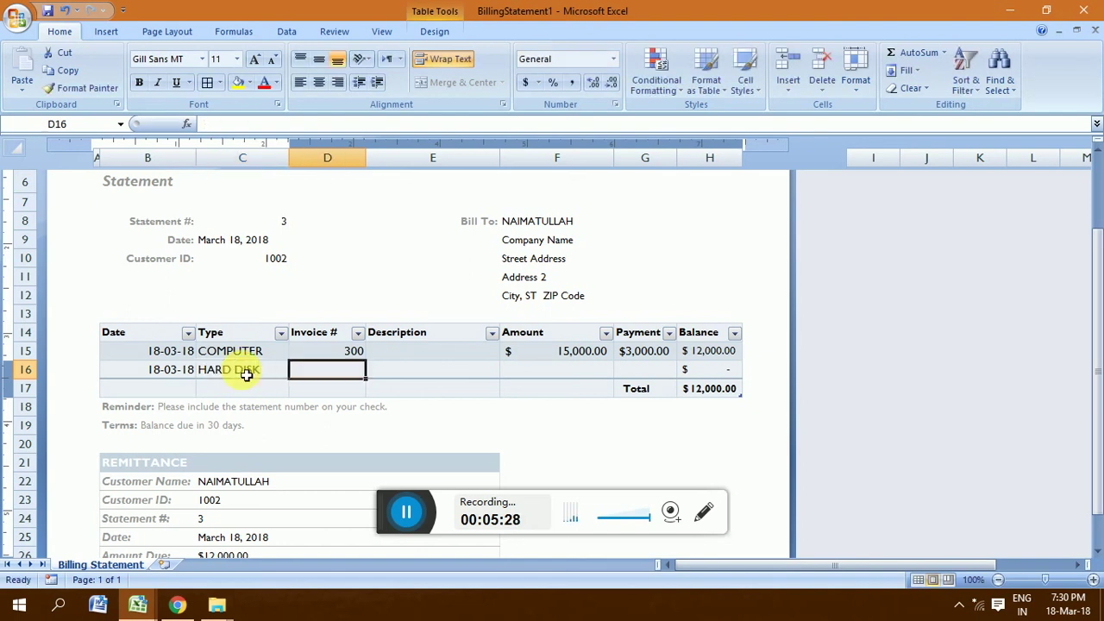
Step: Give the hard disk line invoice 301 and amount 8000, totalling $20,000.00
type("301")
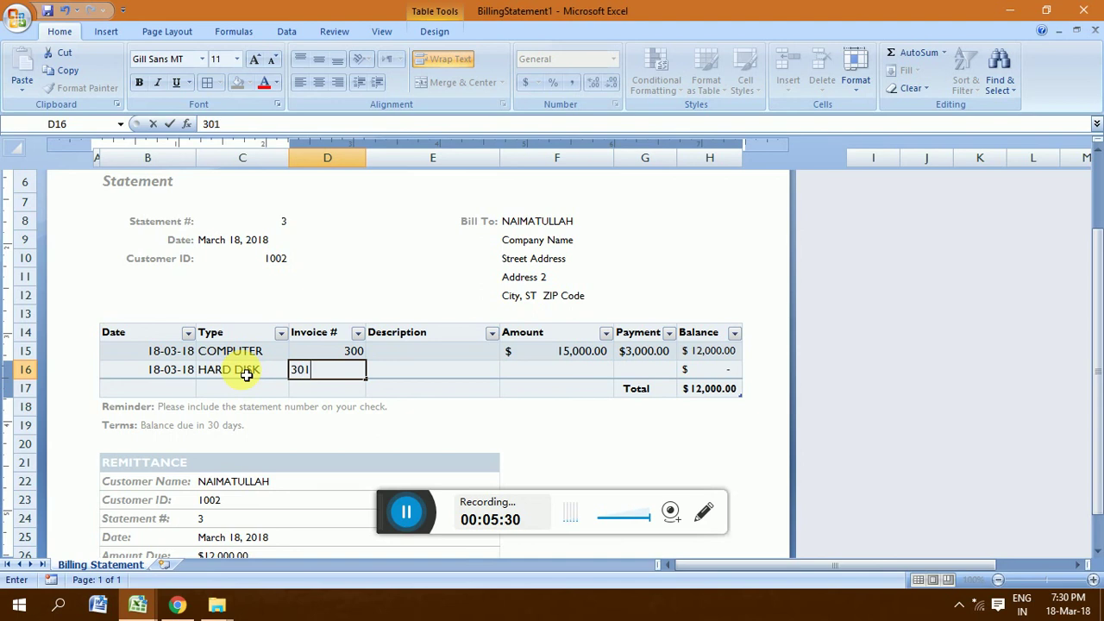
key("Tab")
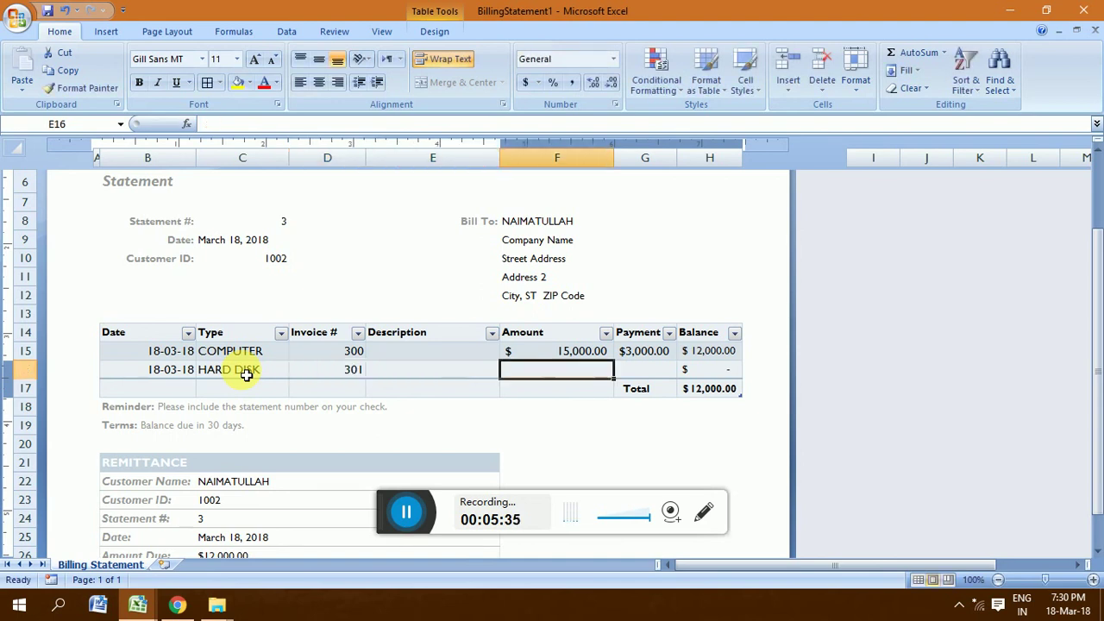
key("Tab")
type("8000")
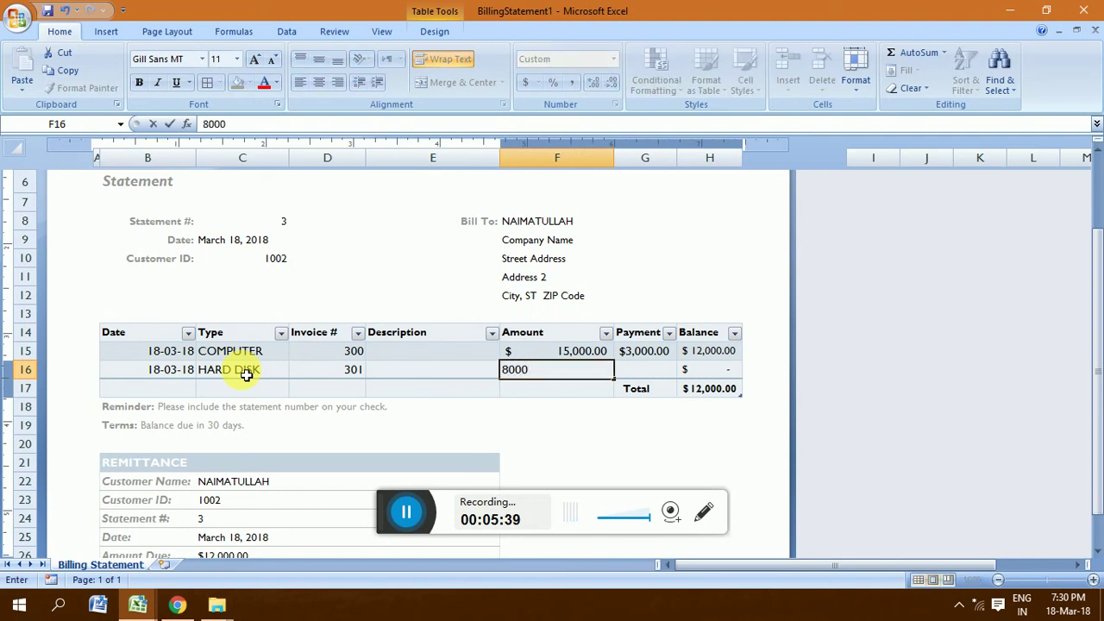
key("Tab")
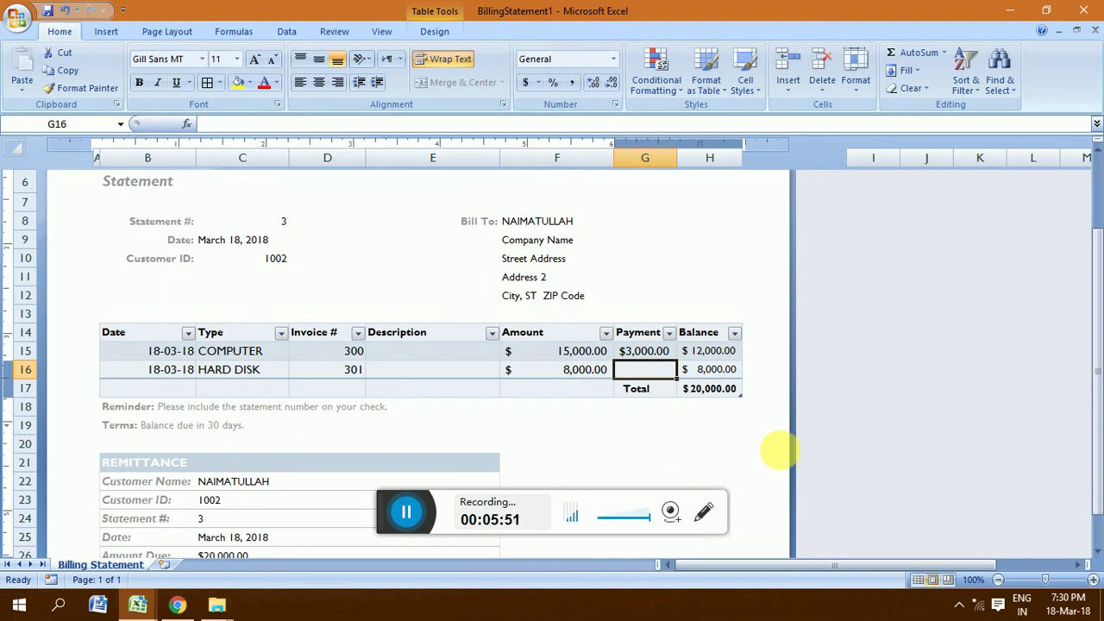
left_click_drag(1095, 365, 1097, 414)
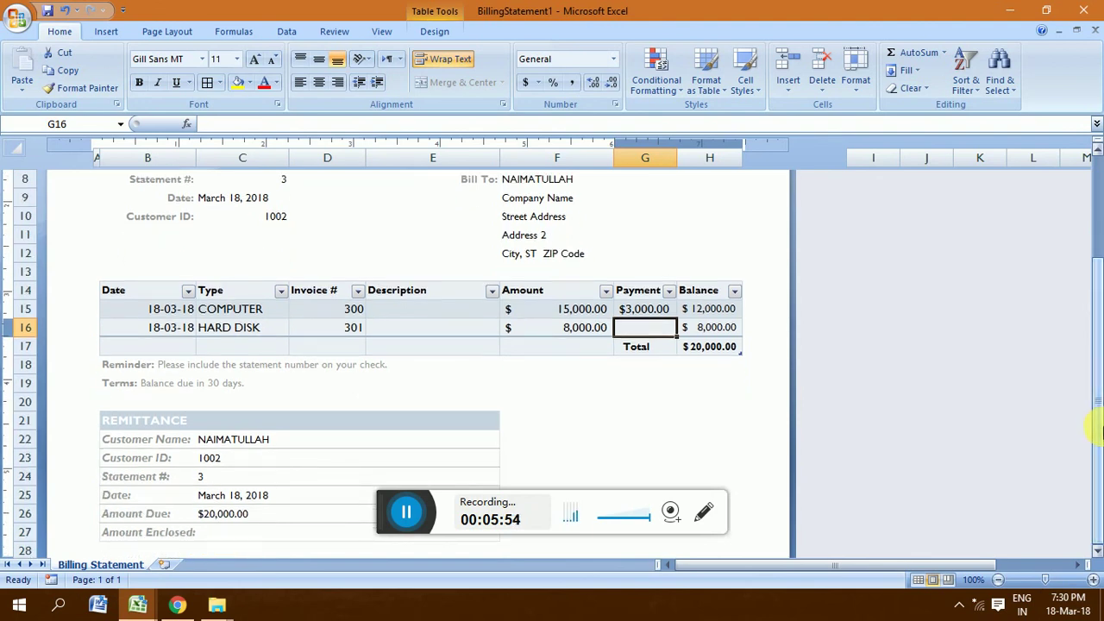